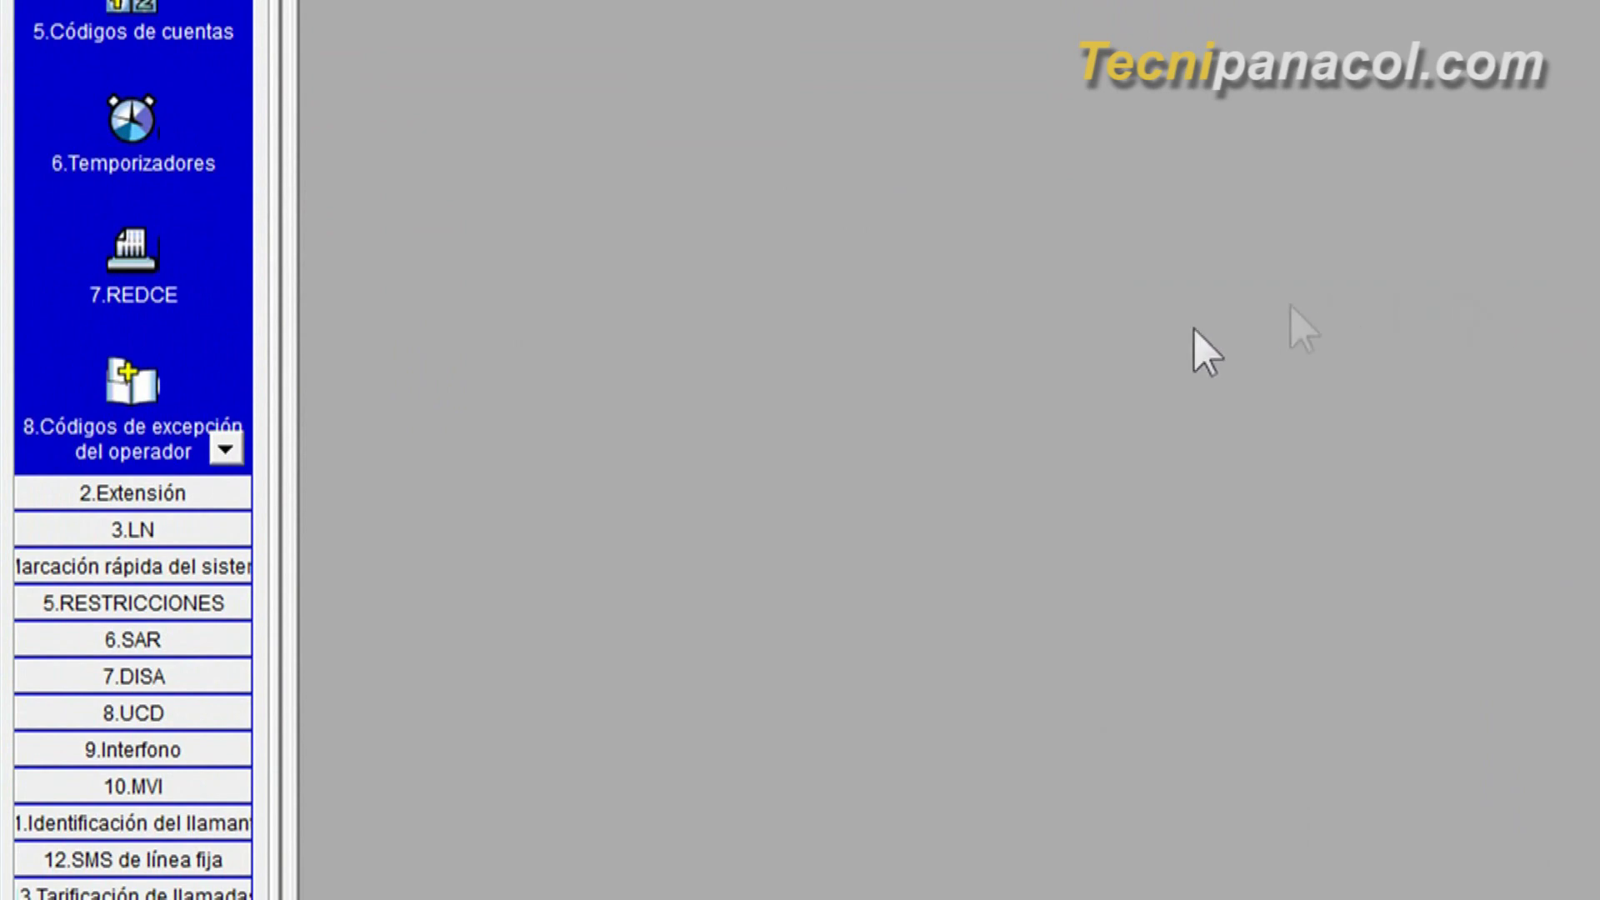
Open the restricted numbers table under RESTRICCIONES and enter 00 as the first denied code for Clase 2.
left_click(200, 608)
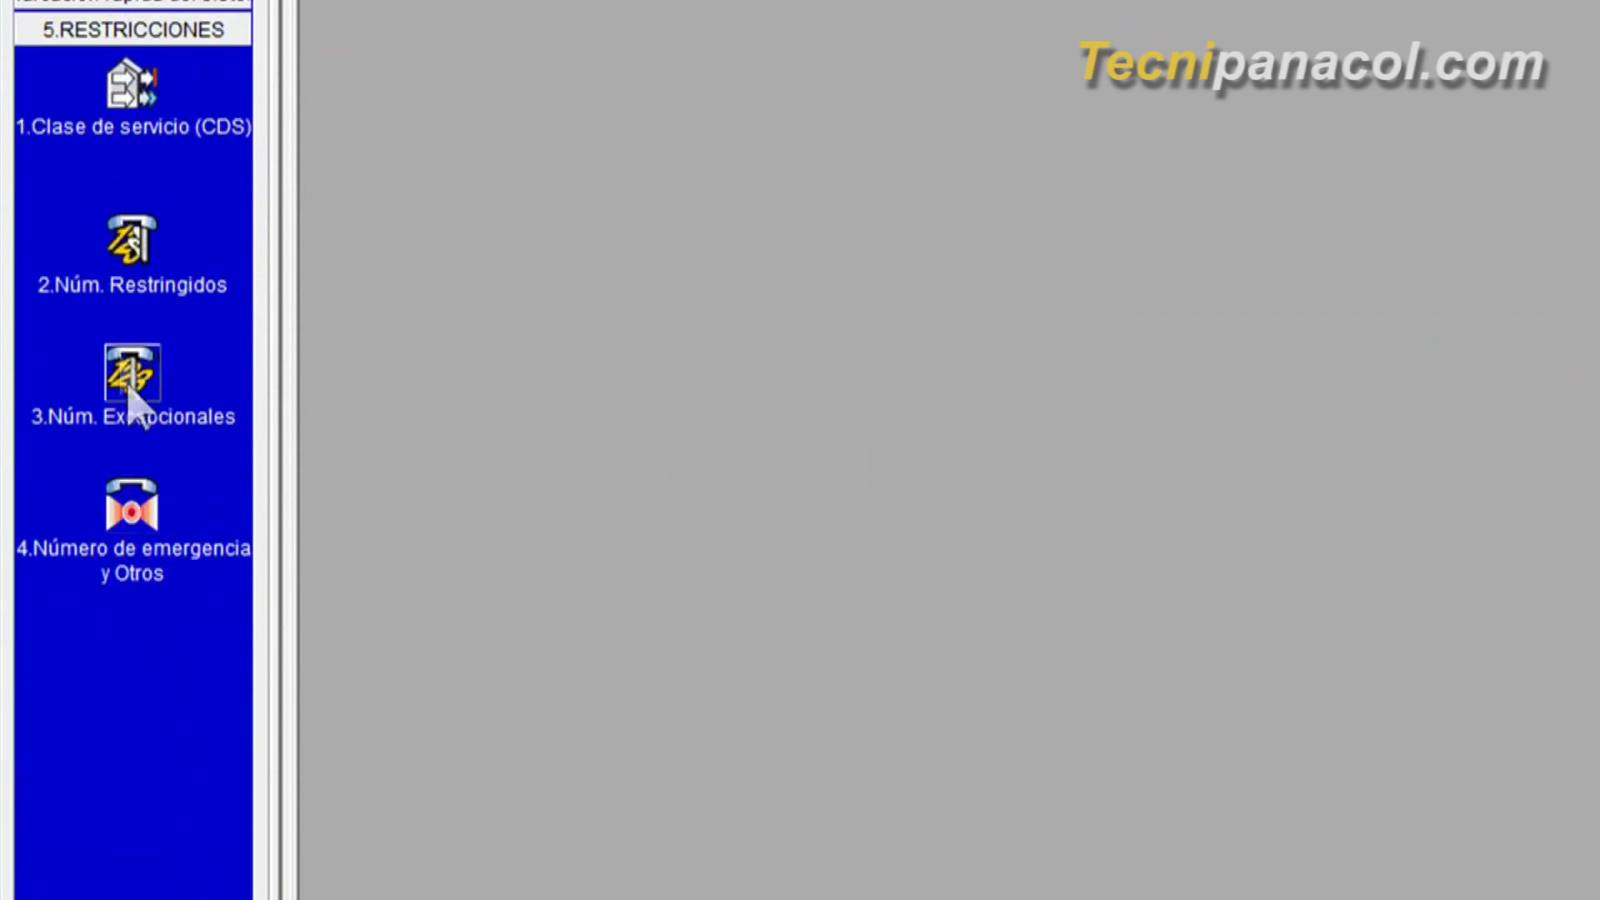
left_click(129, 246)
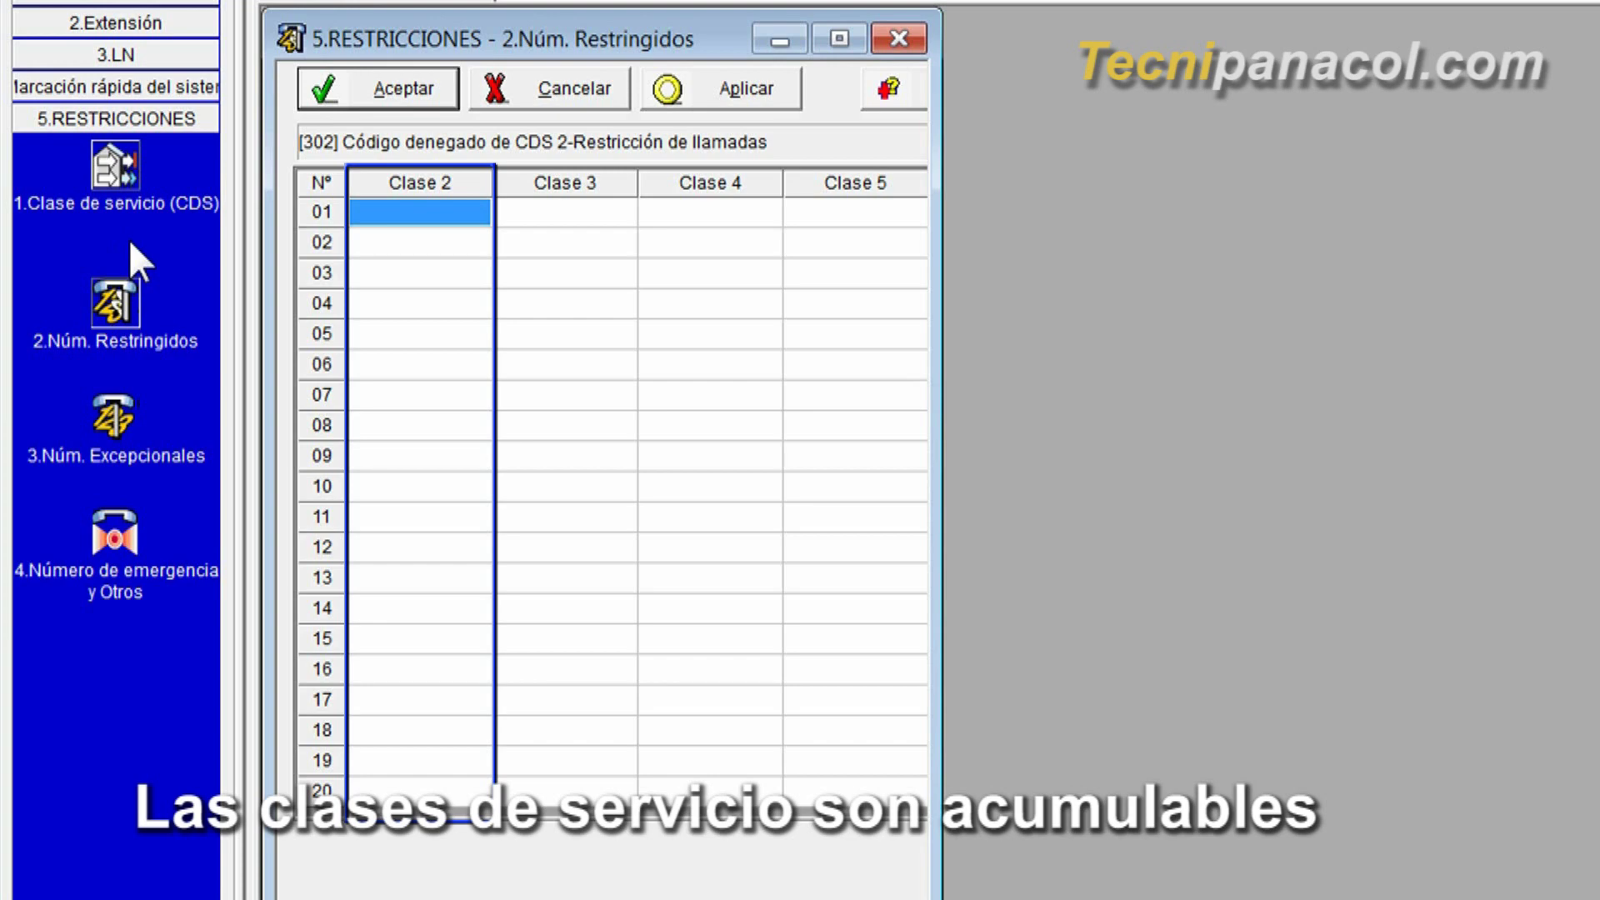
left_click(1048, 734)
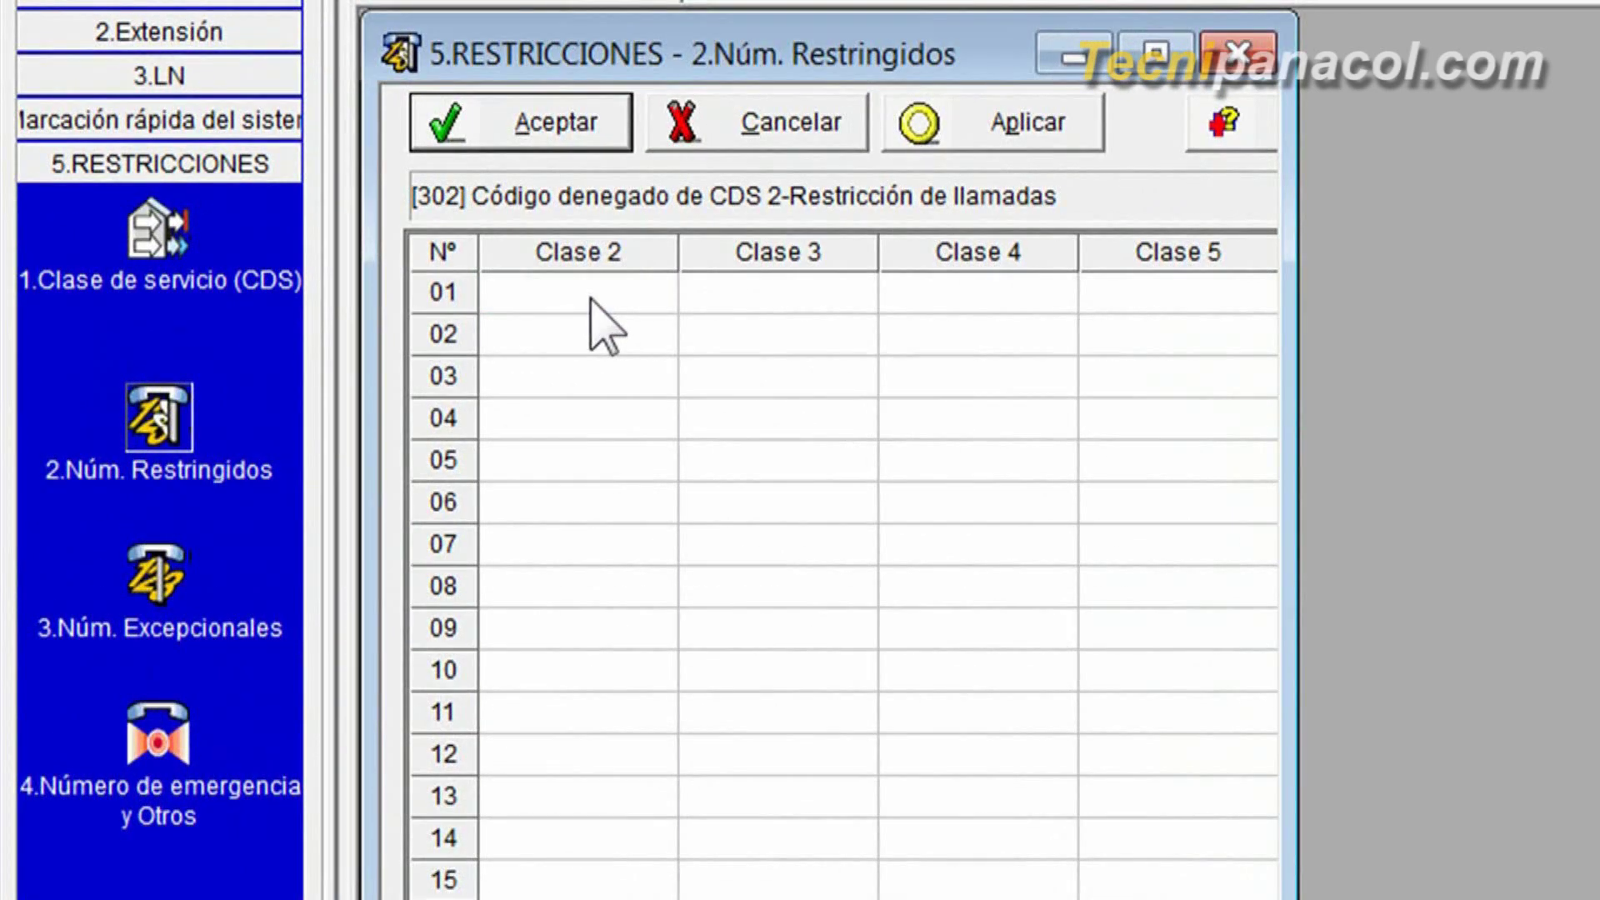
left_click(591, 300)
left_click(591, 299)
type("00")
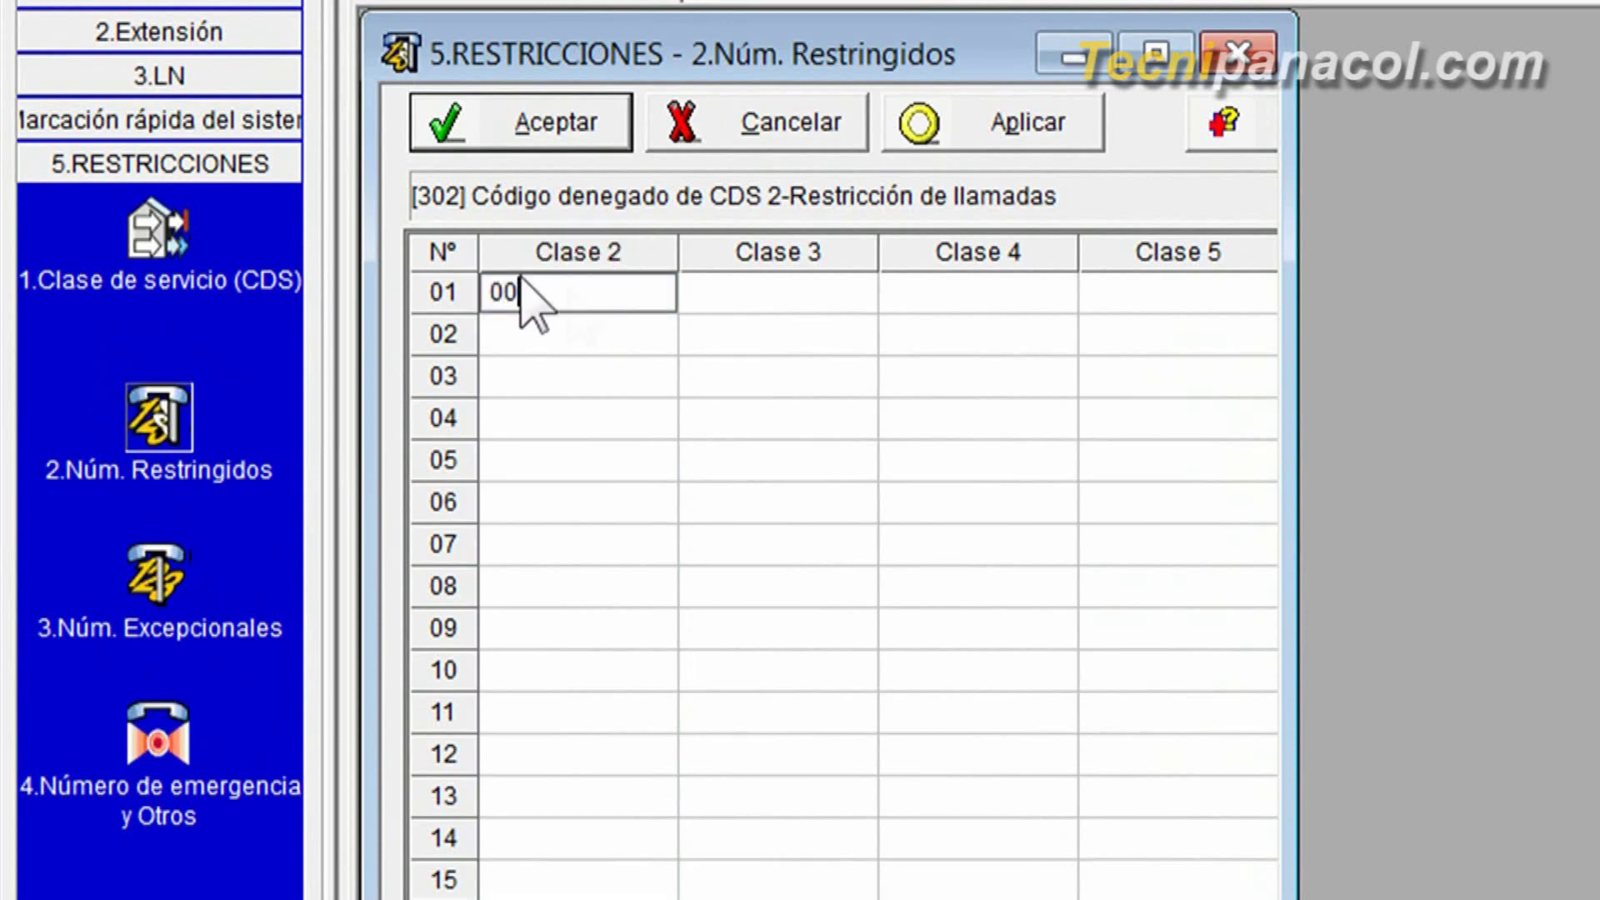
Enter 03 as the first denied code for Clase 3.
left_click(744, 296)
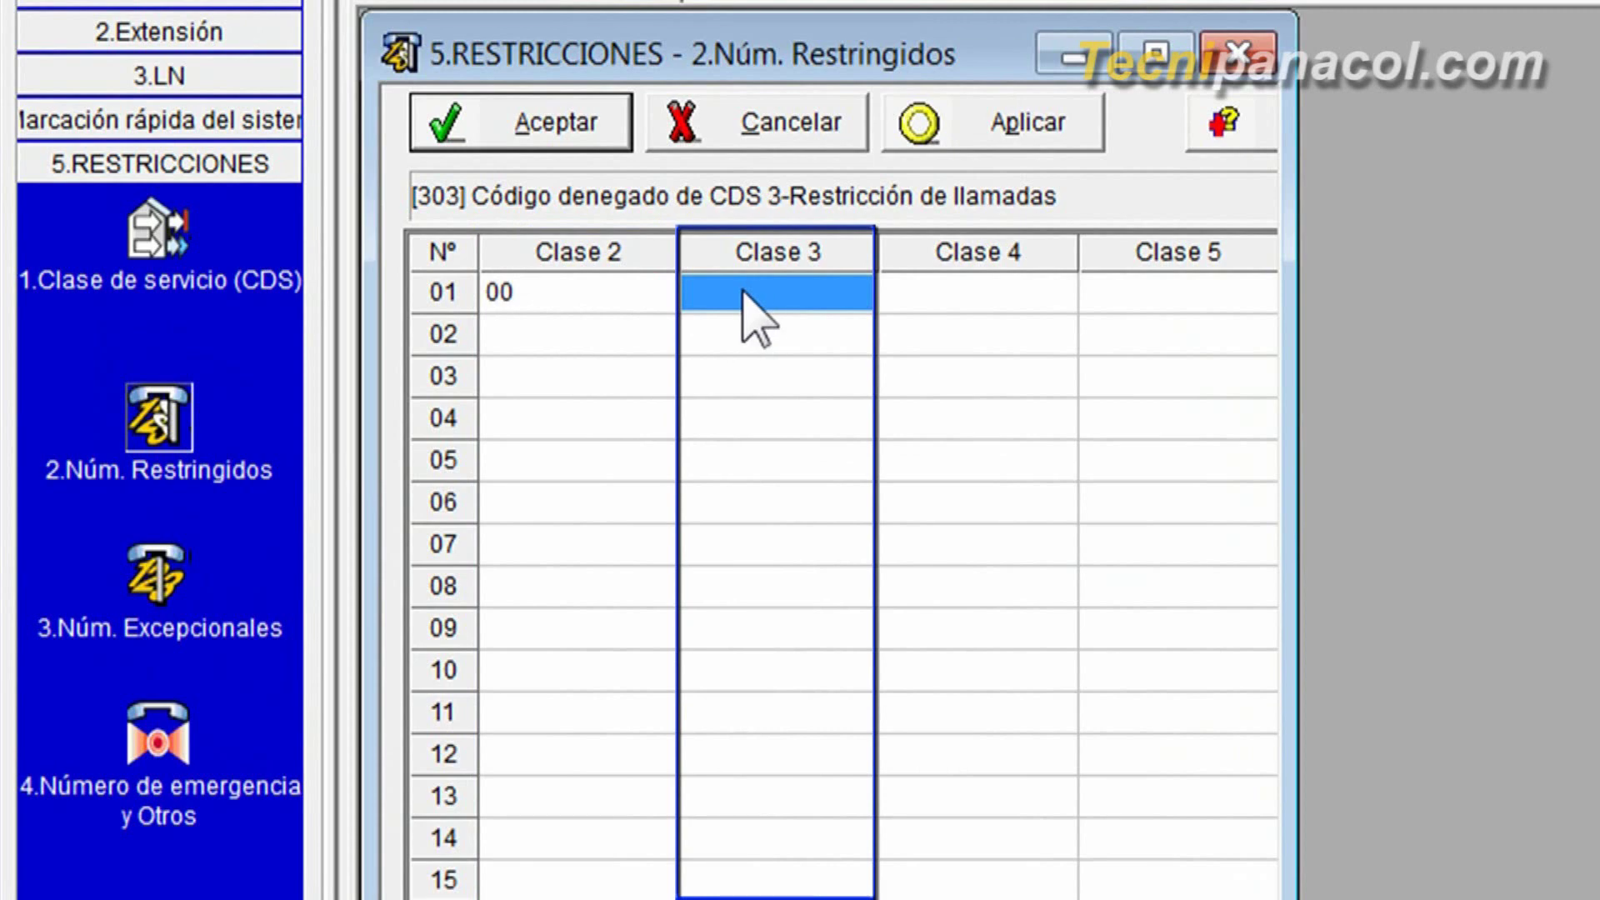
left_click(741, 295)
type("03")
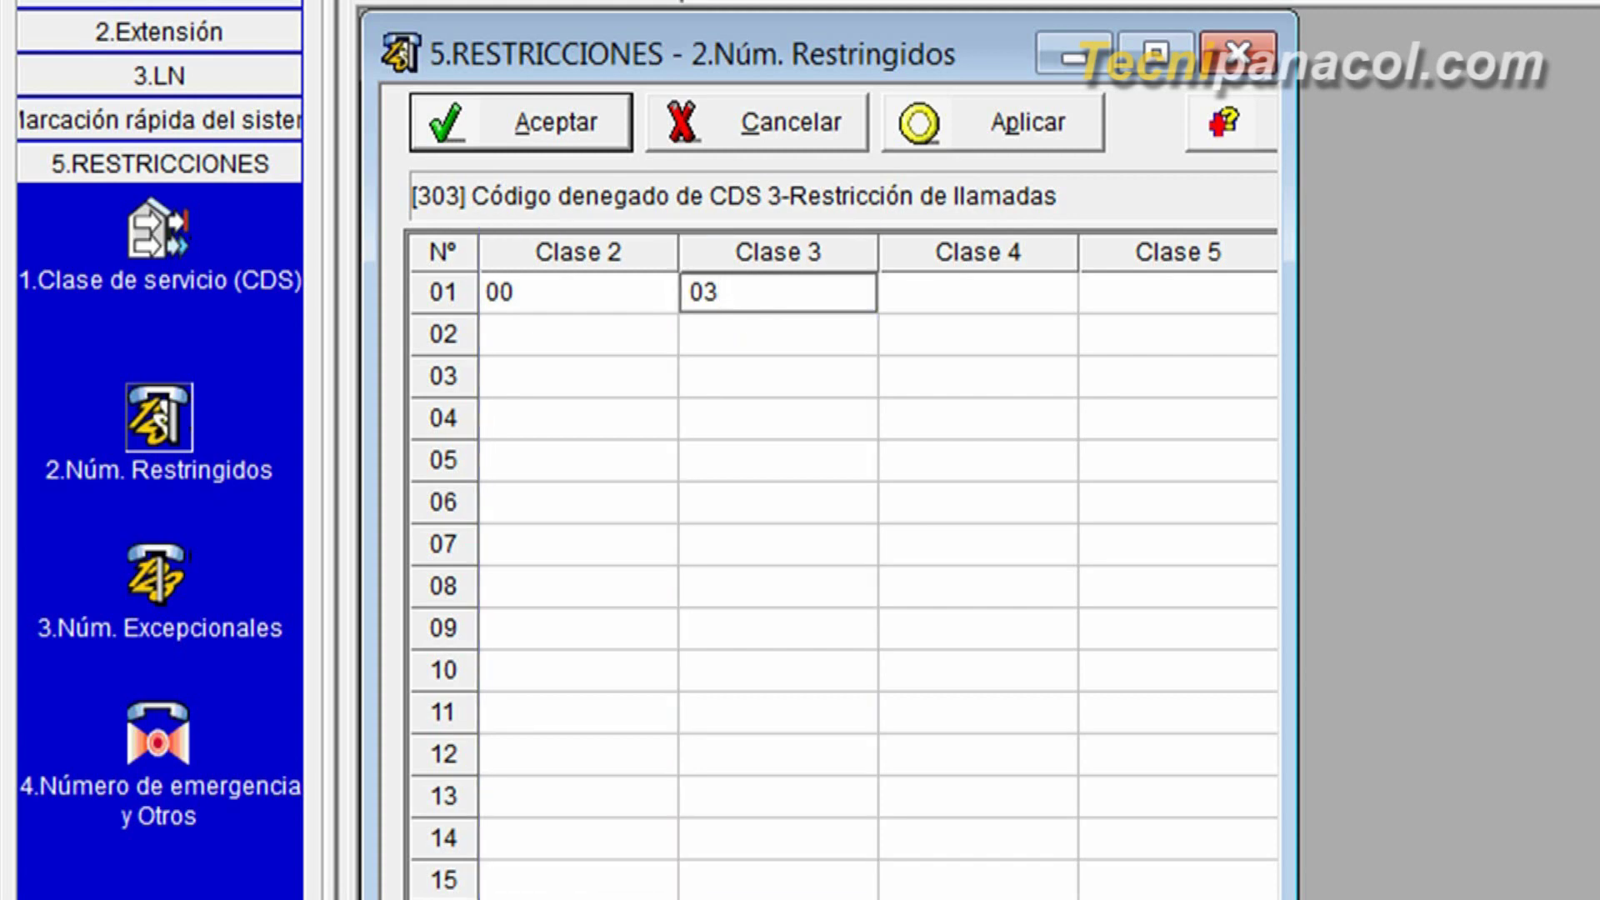
Enter the denied codes 05, 07 and 09 for Clase 4 in rows 01 to 03.
left_click(948, 304)
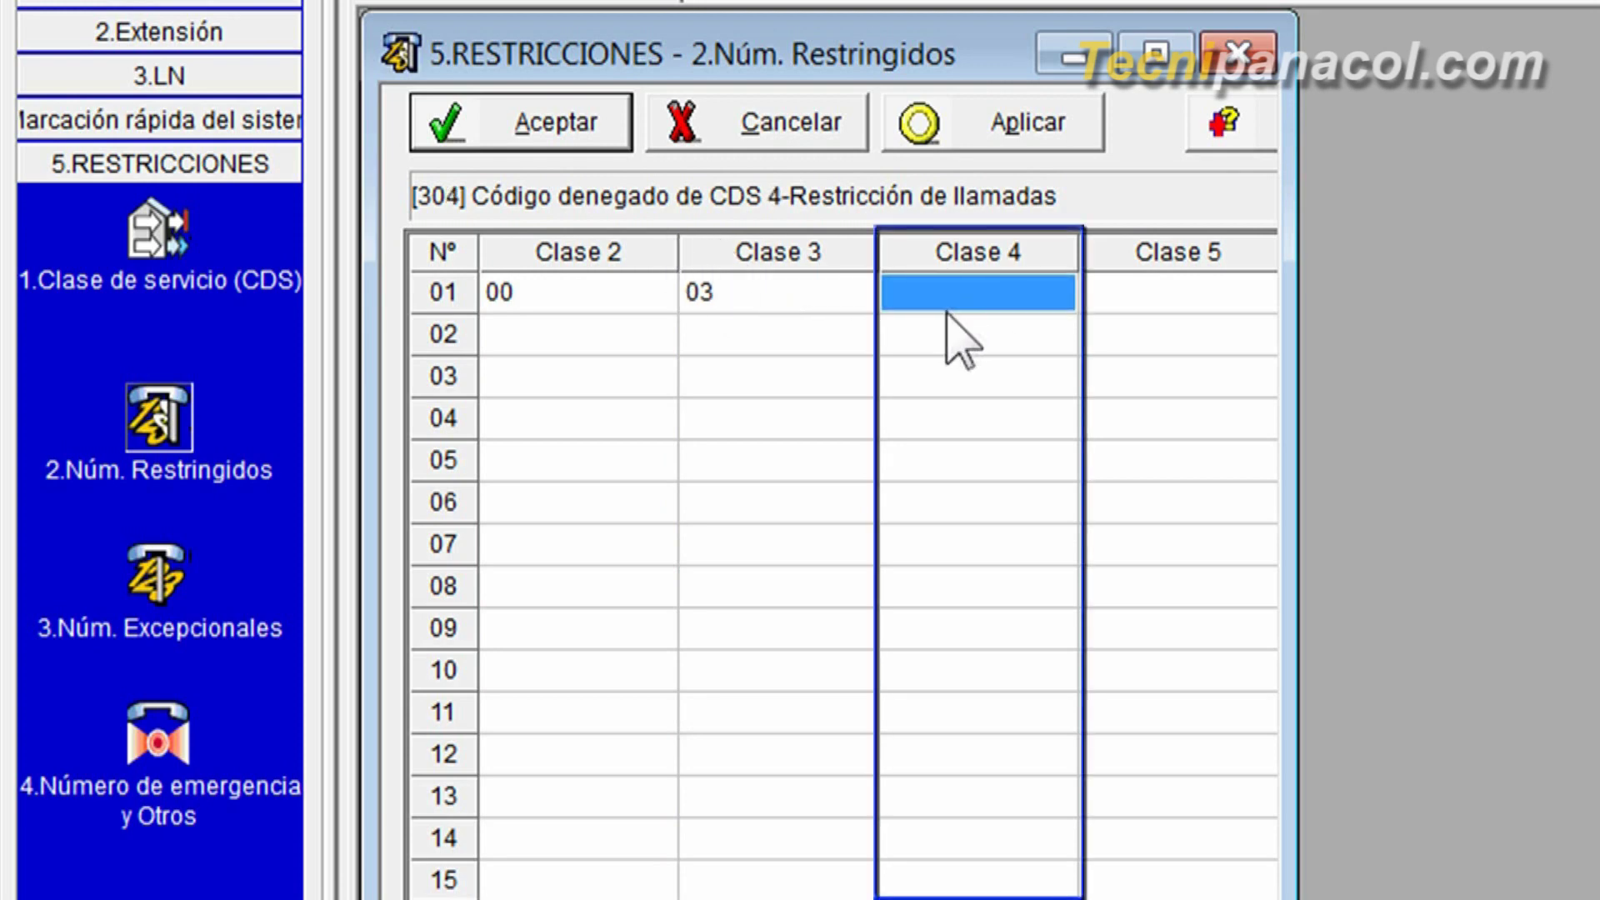
type("05")
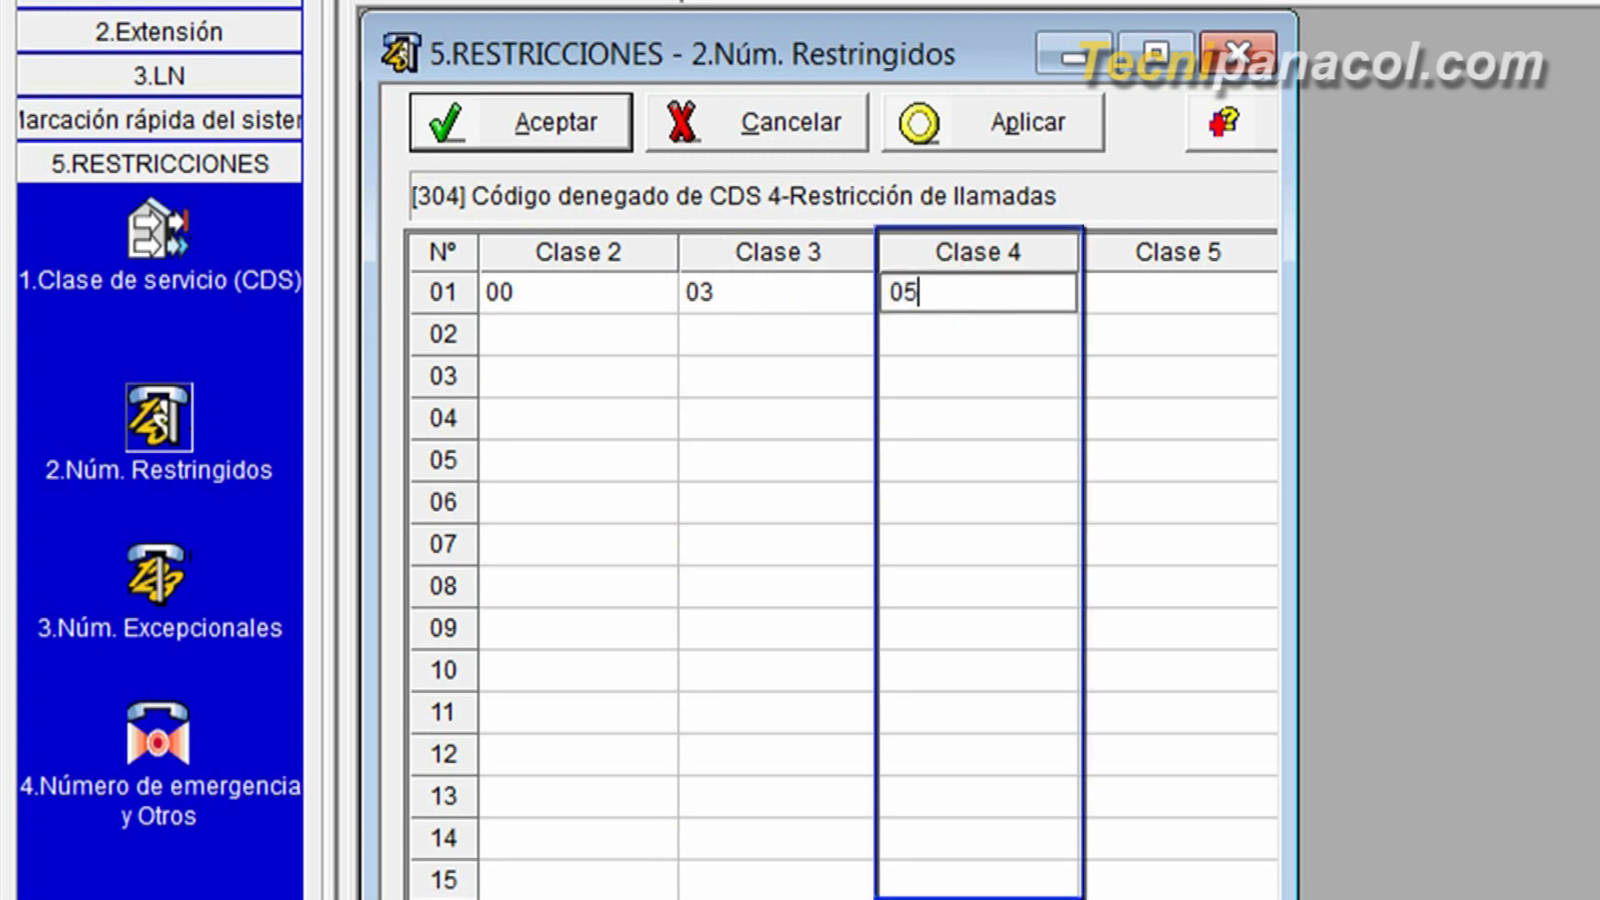
left_click(1004, 335)
type("07")
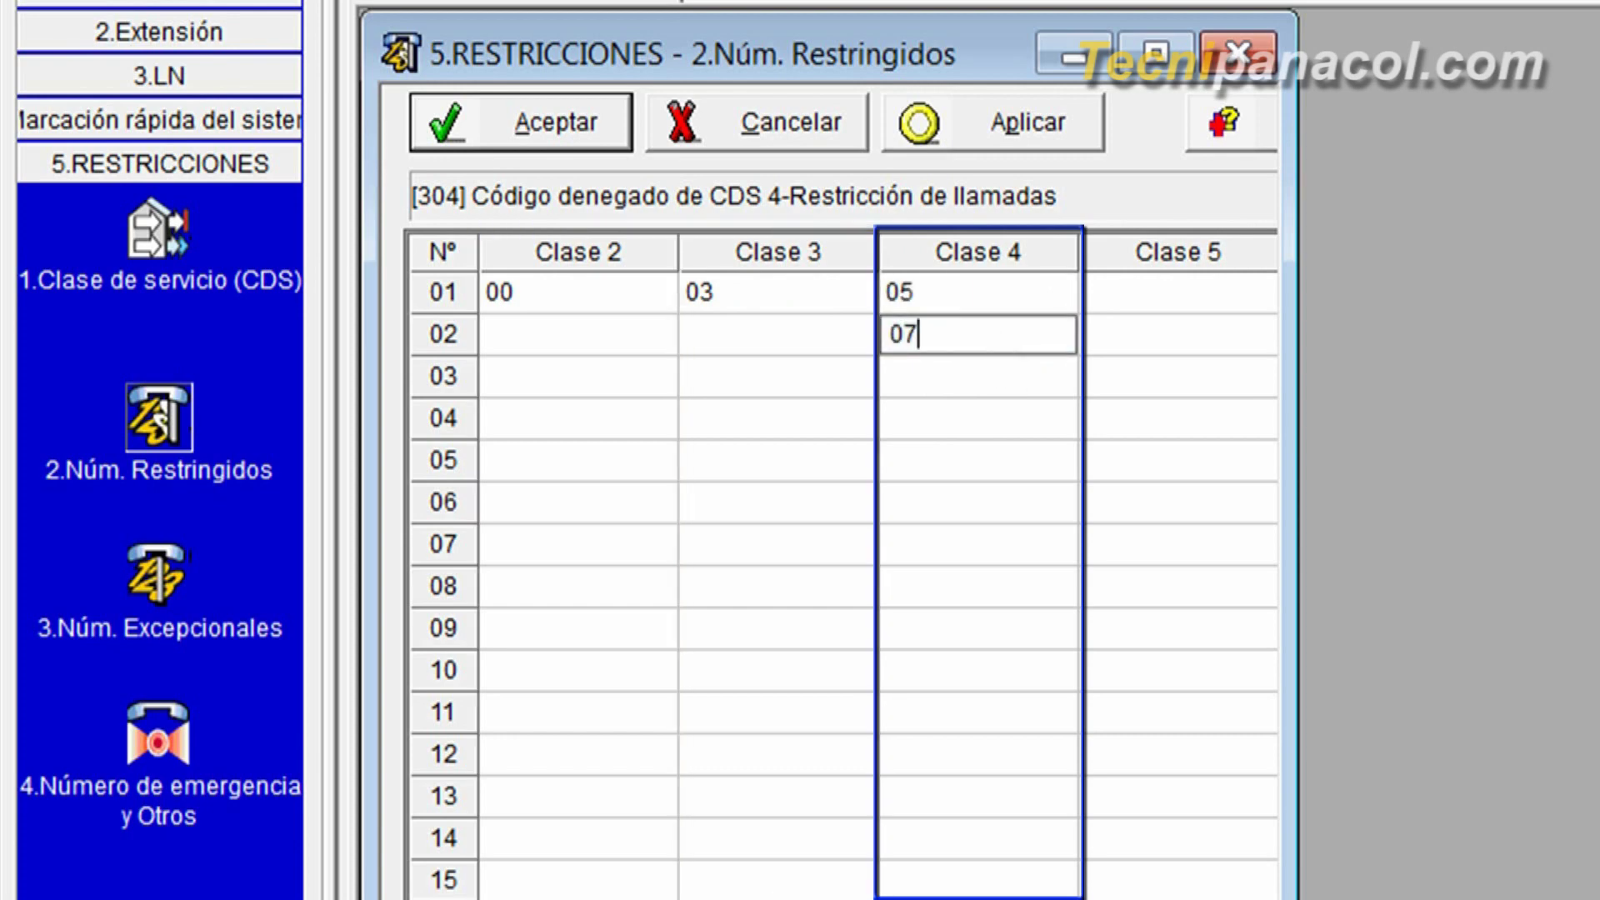
left_click(1034, 385)
type("09")
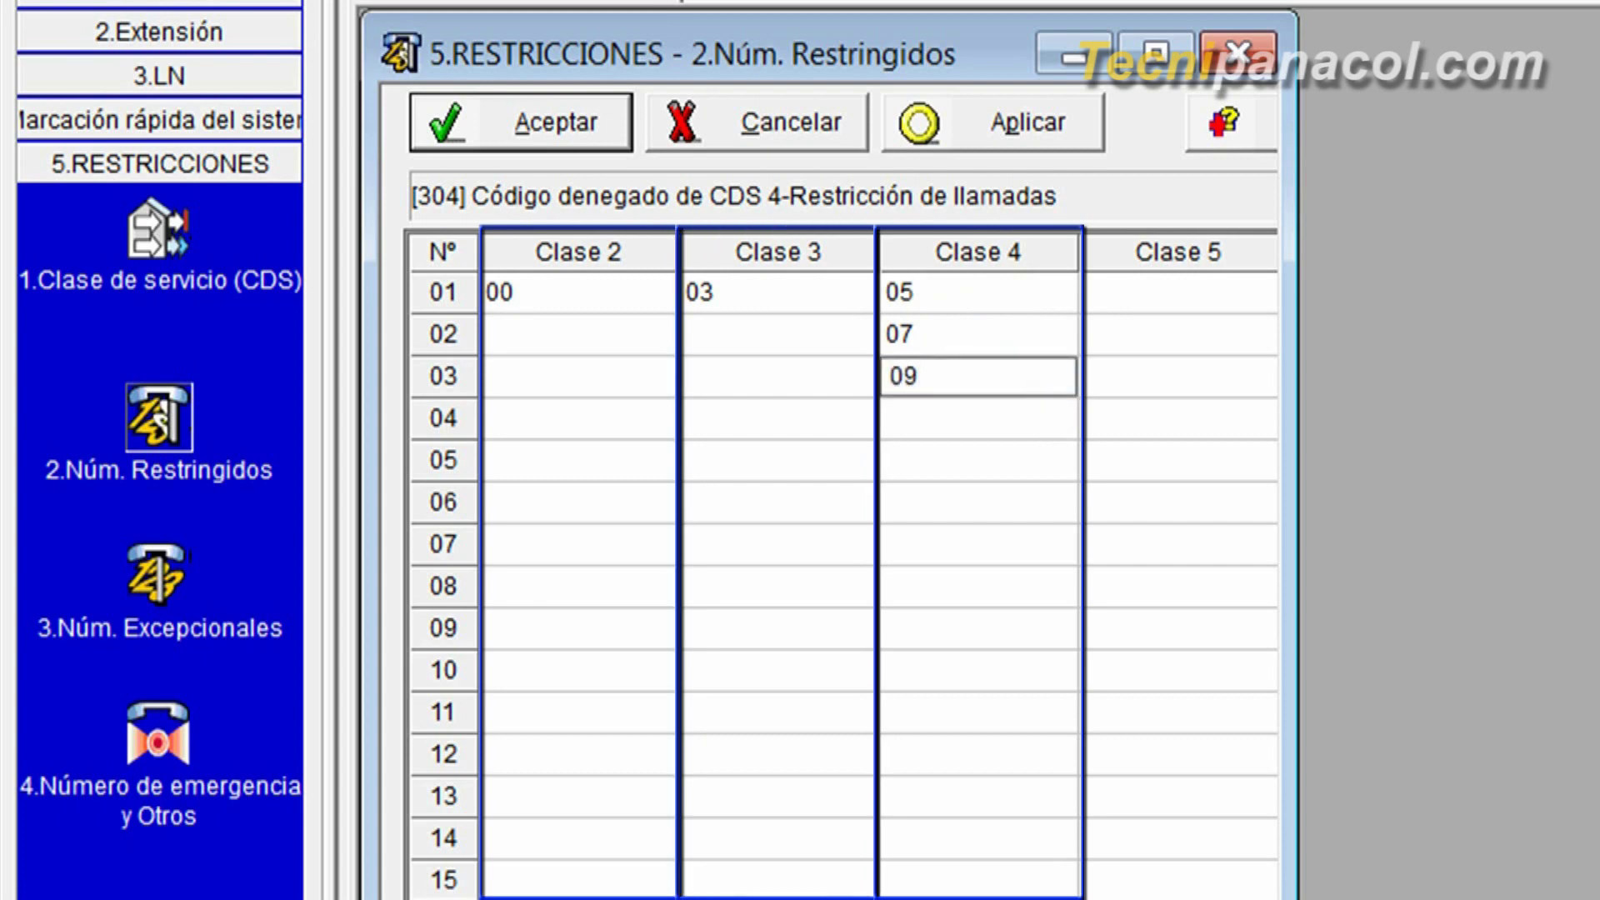
Enter 1 as the first denied code for Clase 5 and apply the restricted numbers.
left_click(1225, 300)
left_click(1224, 297)
type("1")
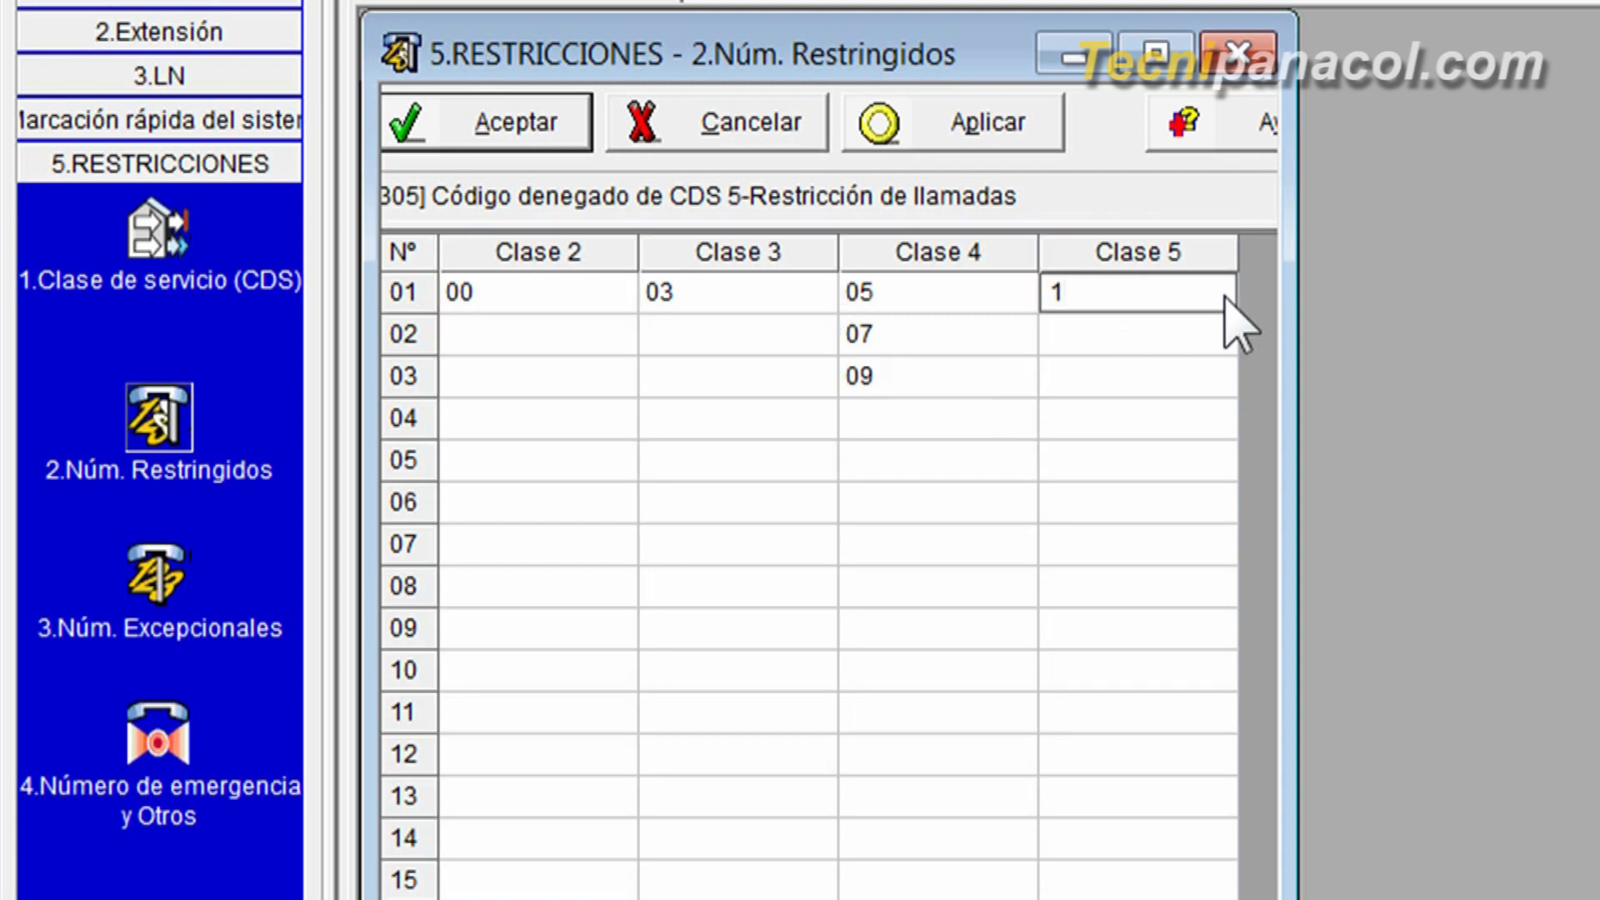
left_click(943, 127)
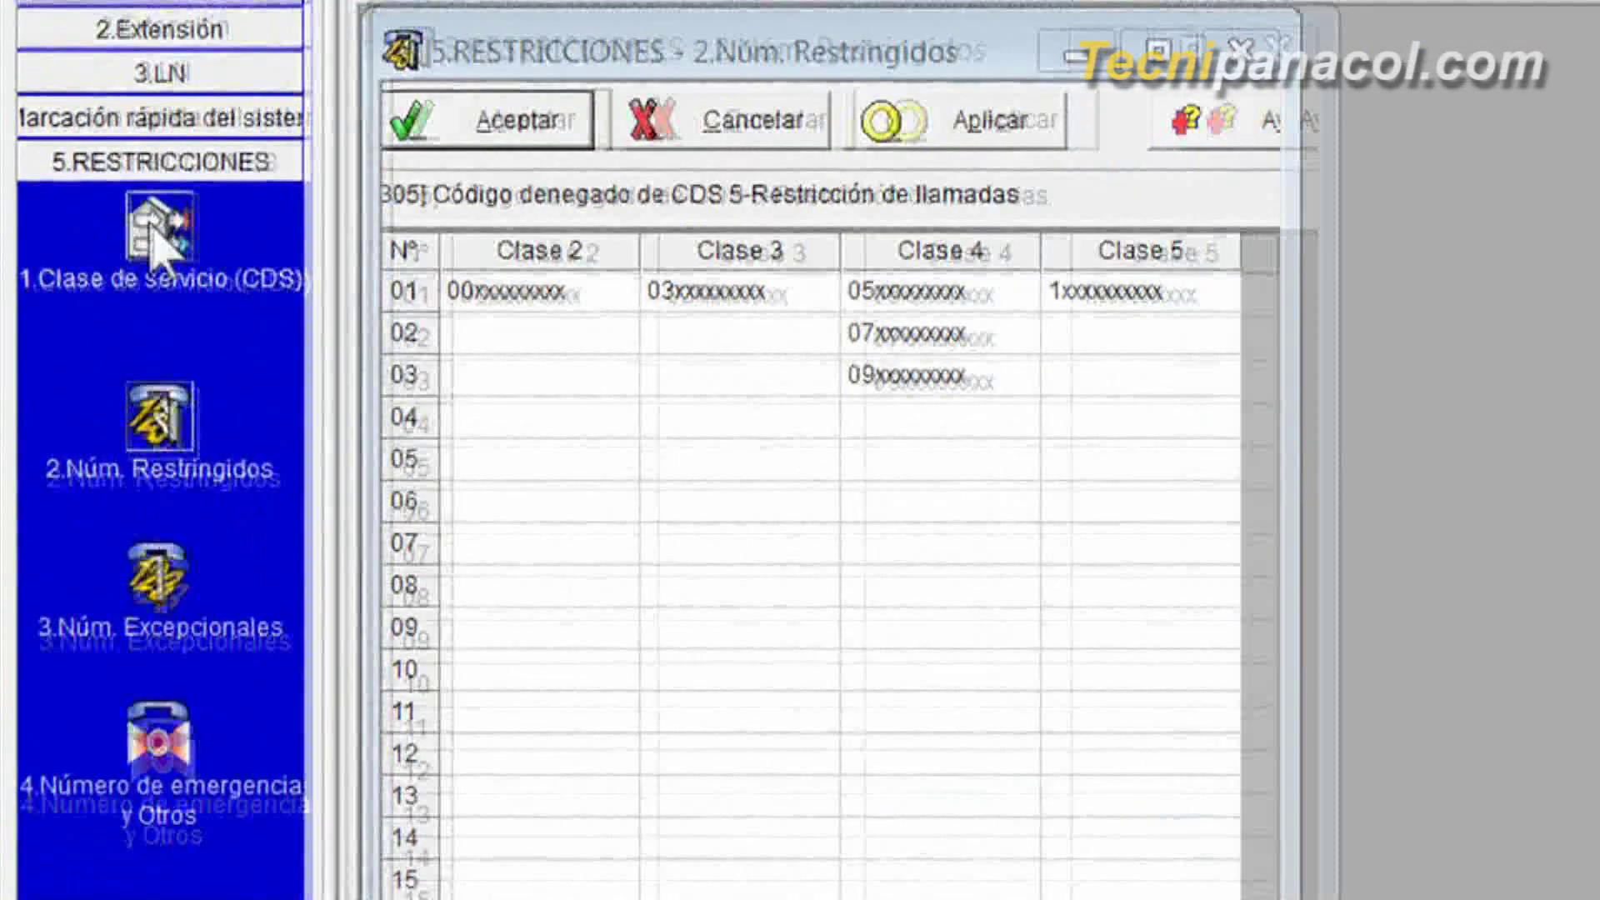
Open the class of service table beside the restricted numbers and set extension 101's Día class to CDS 3.
left_click(61, 181)
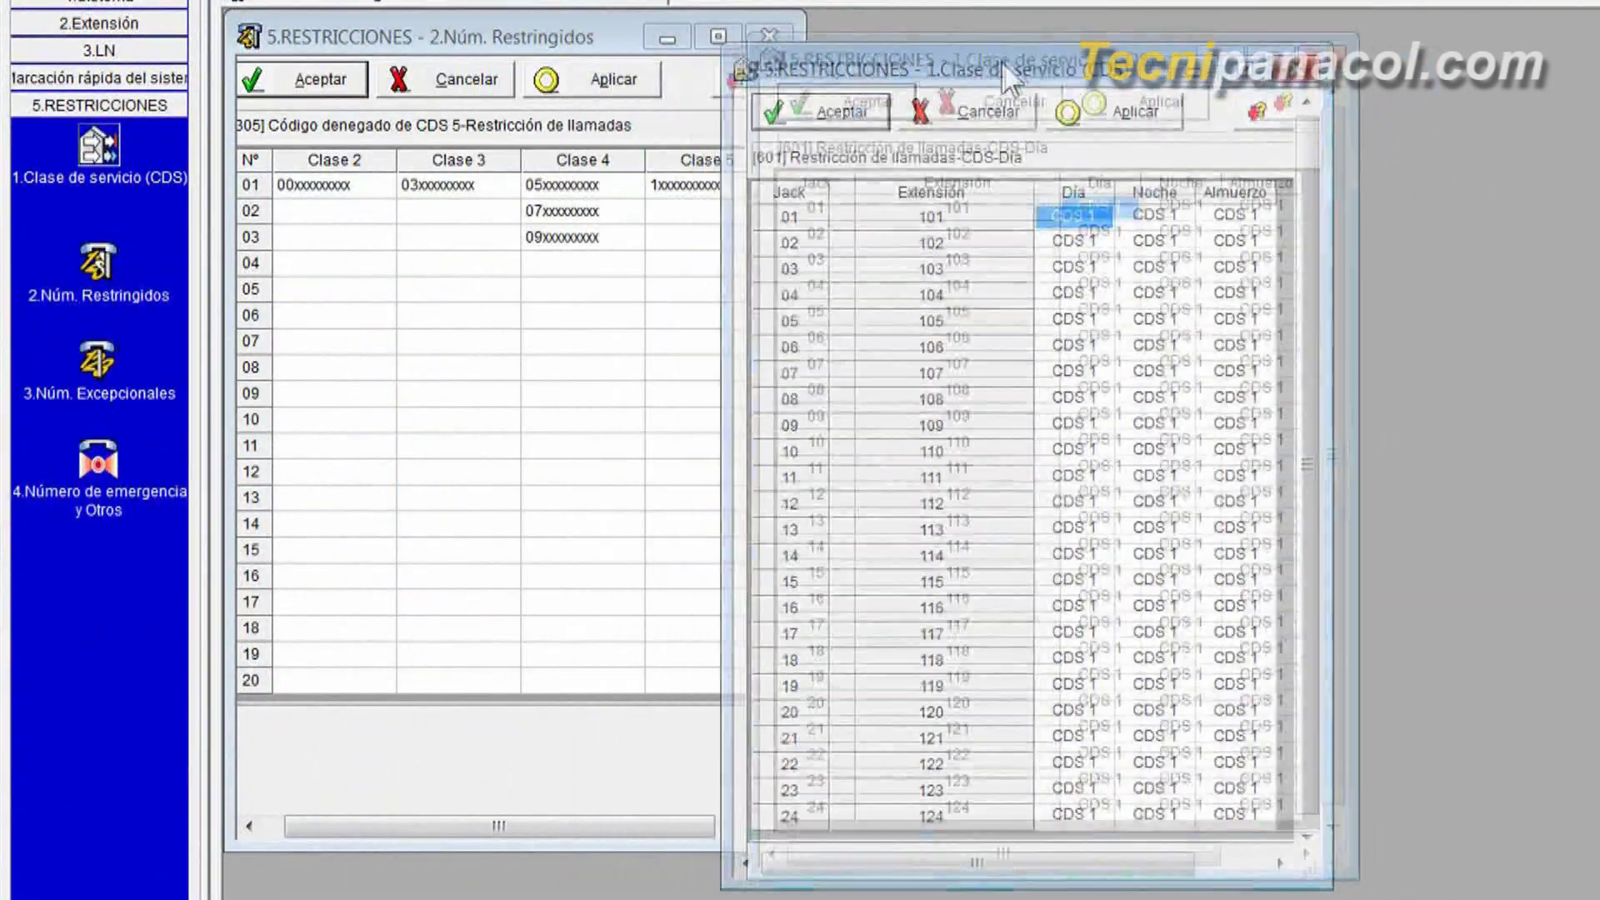
left_click_drag(1002, 62, 1096, 70)
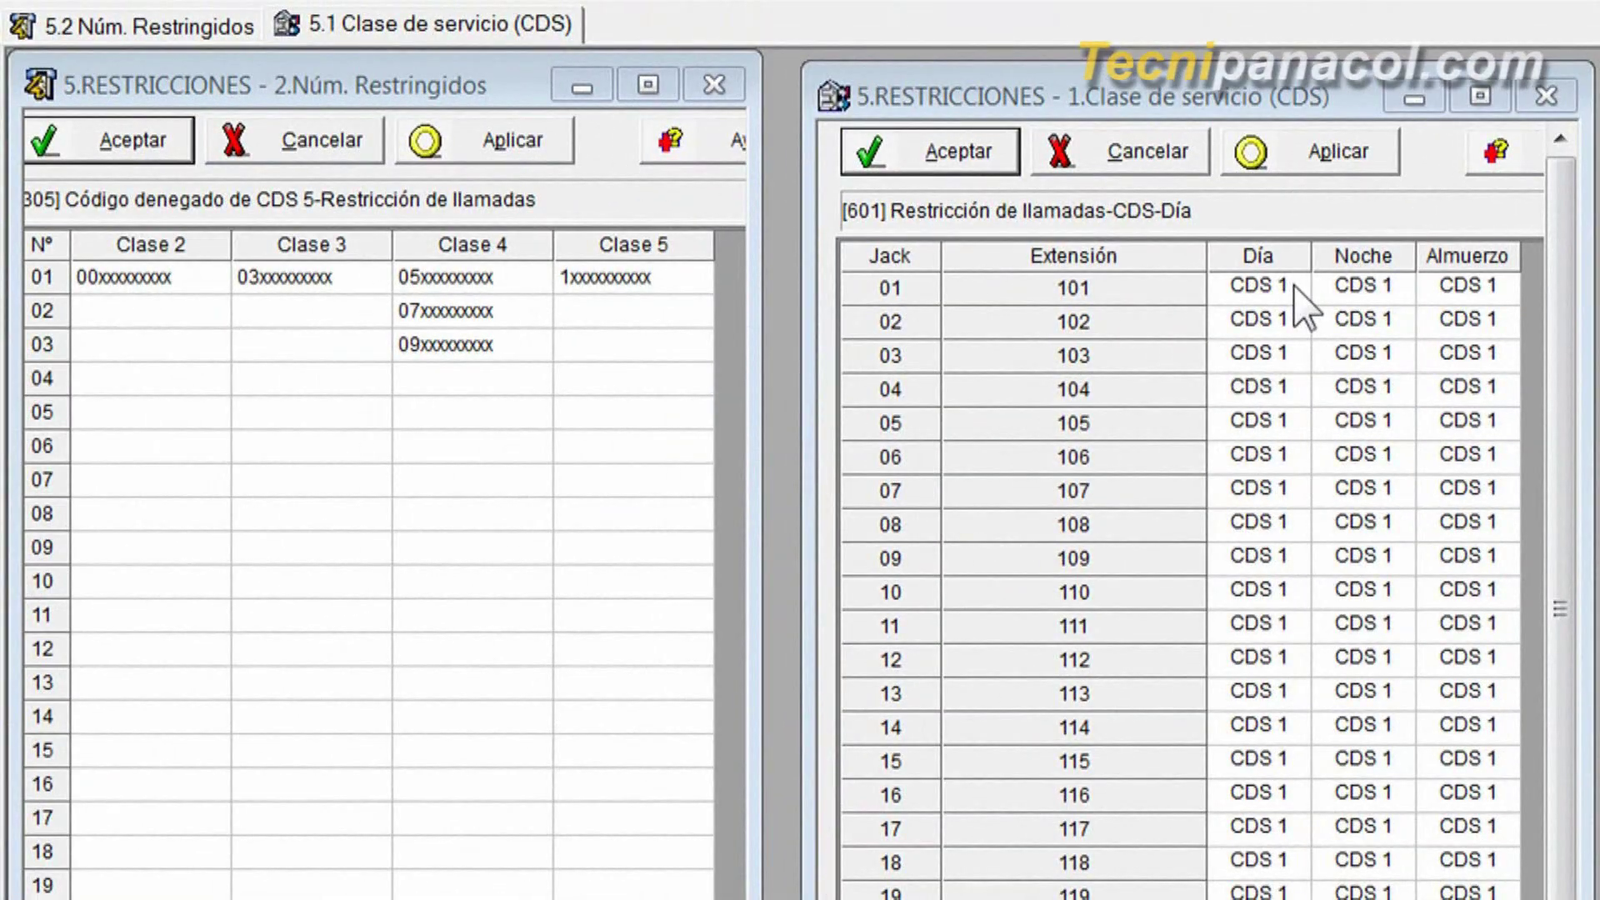
left_click(1292, 287)
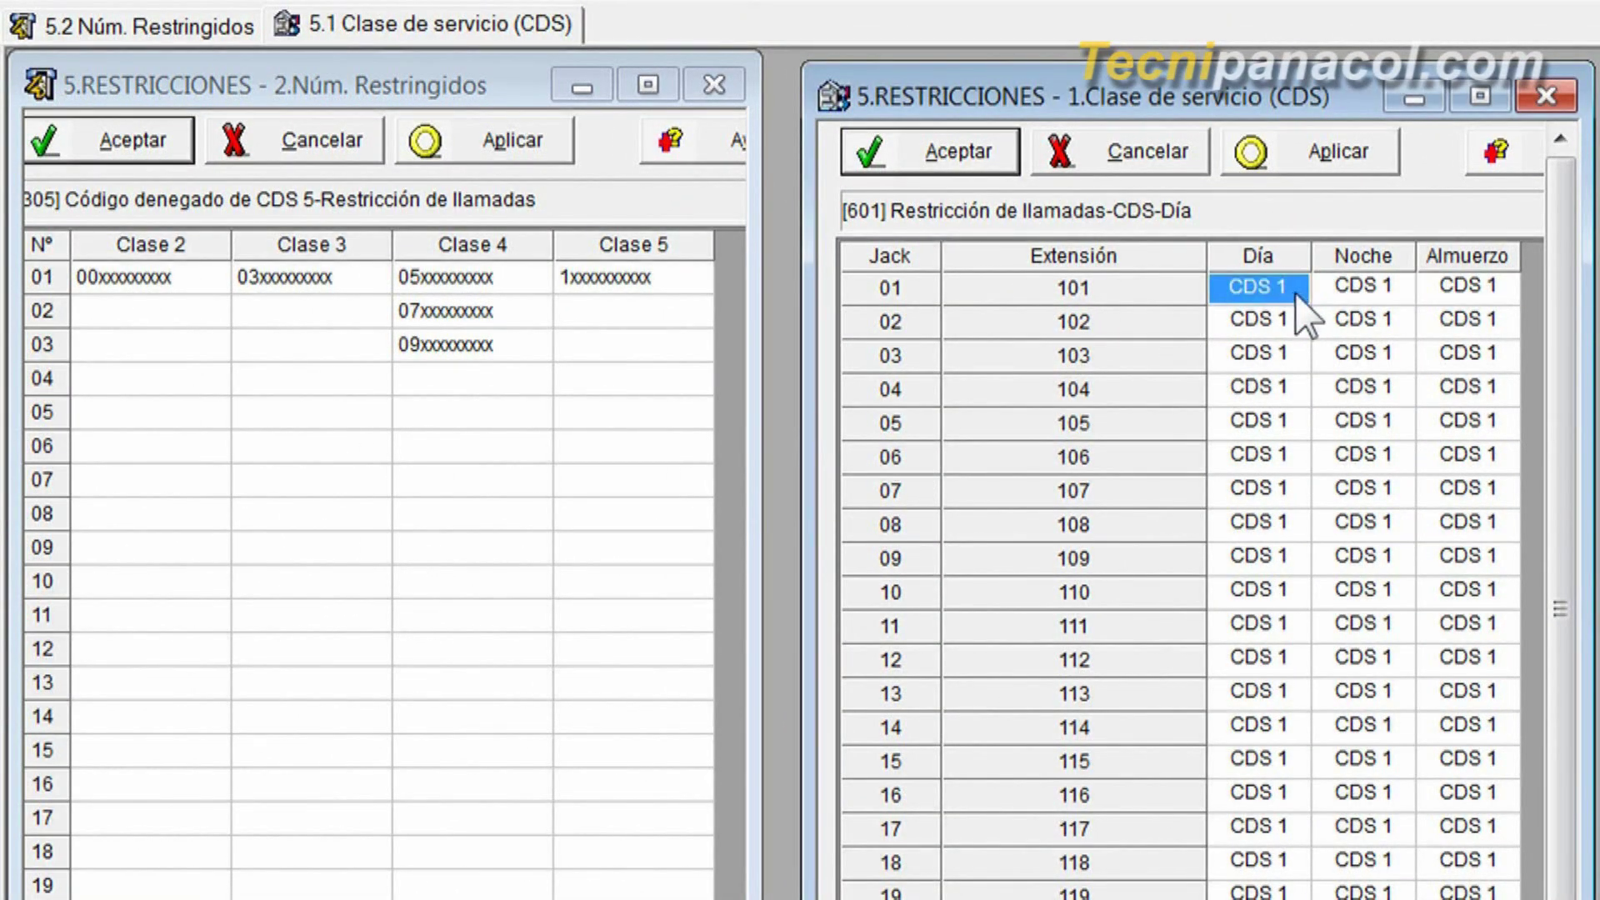
left_click(1293, 292)
left_click(1291, 364)
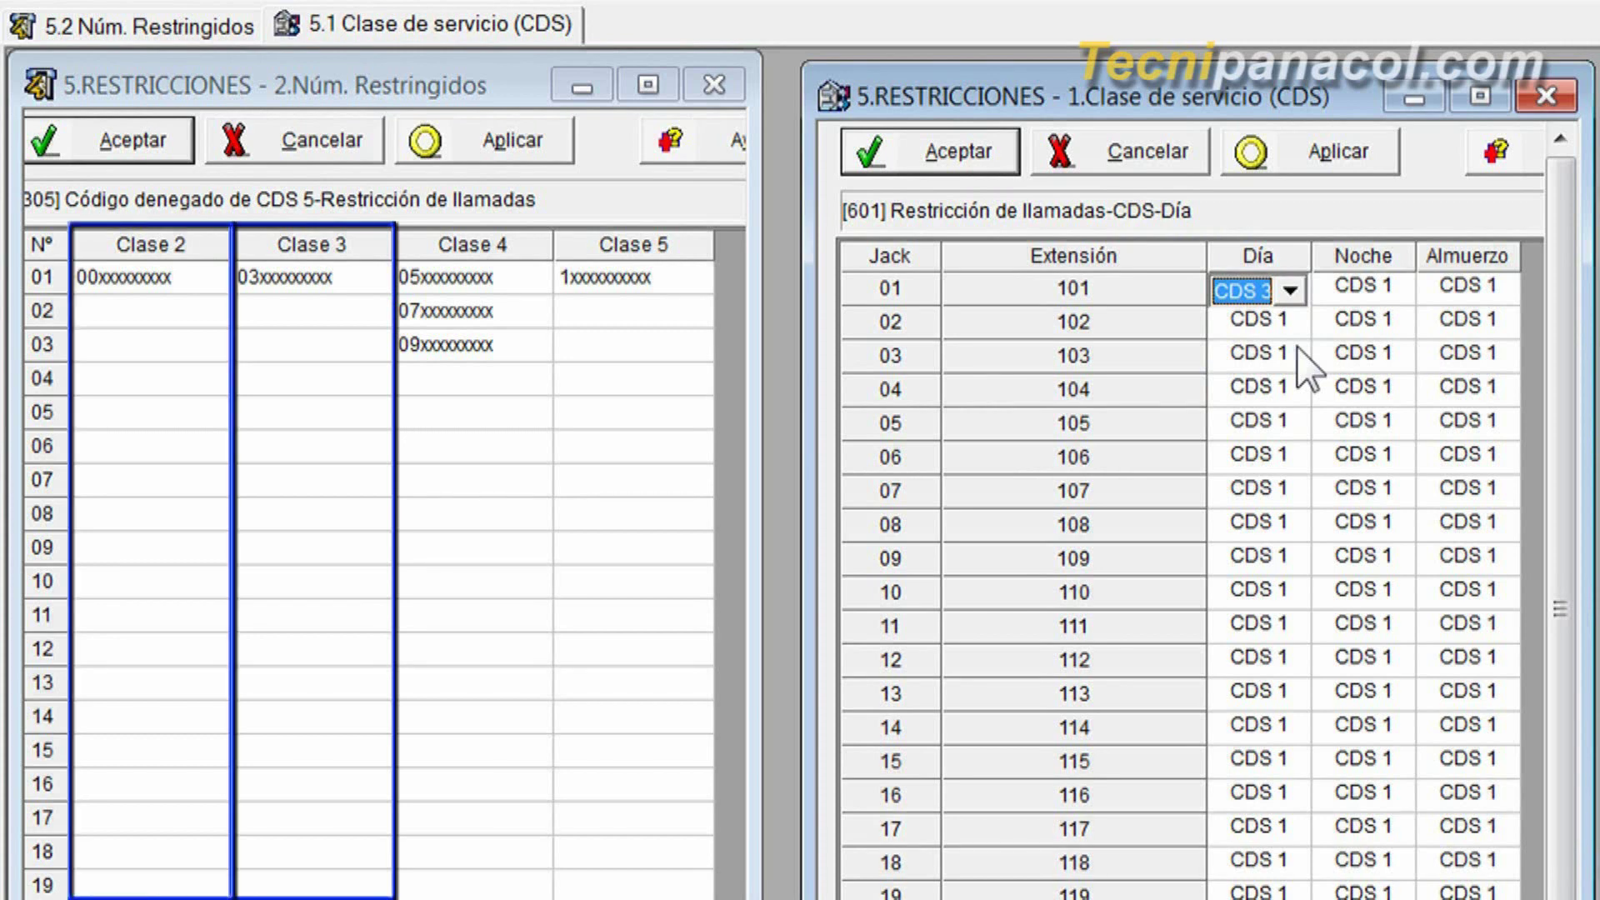
Set the Día class of service to CDS 4 for extension 104 and CDS 2 for extension 102.
left_click(1288, 388)
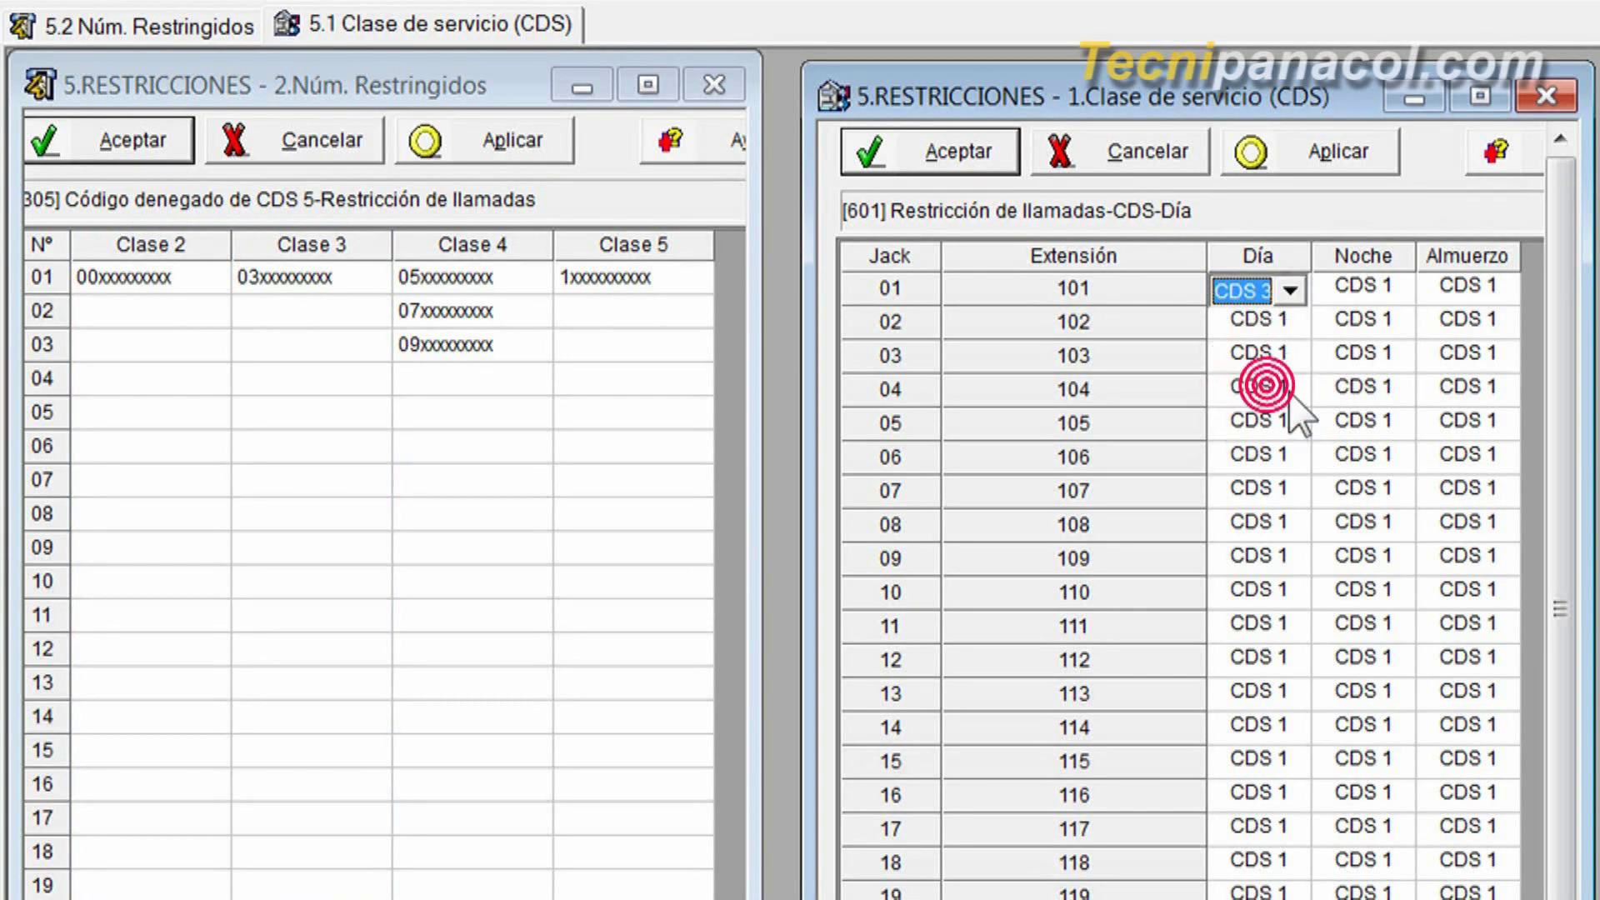
left_click(1291, 395)
left_click(1290, 394)
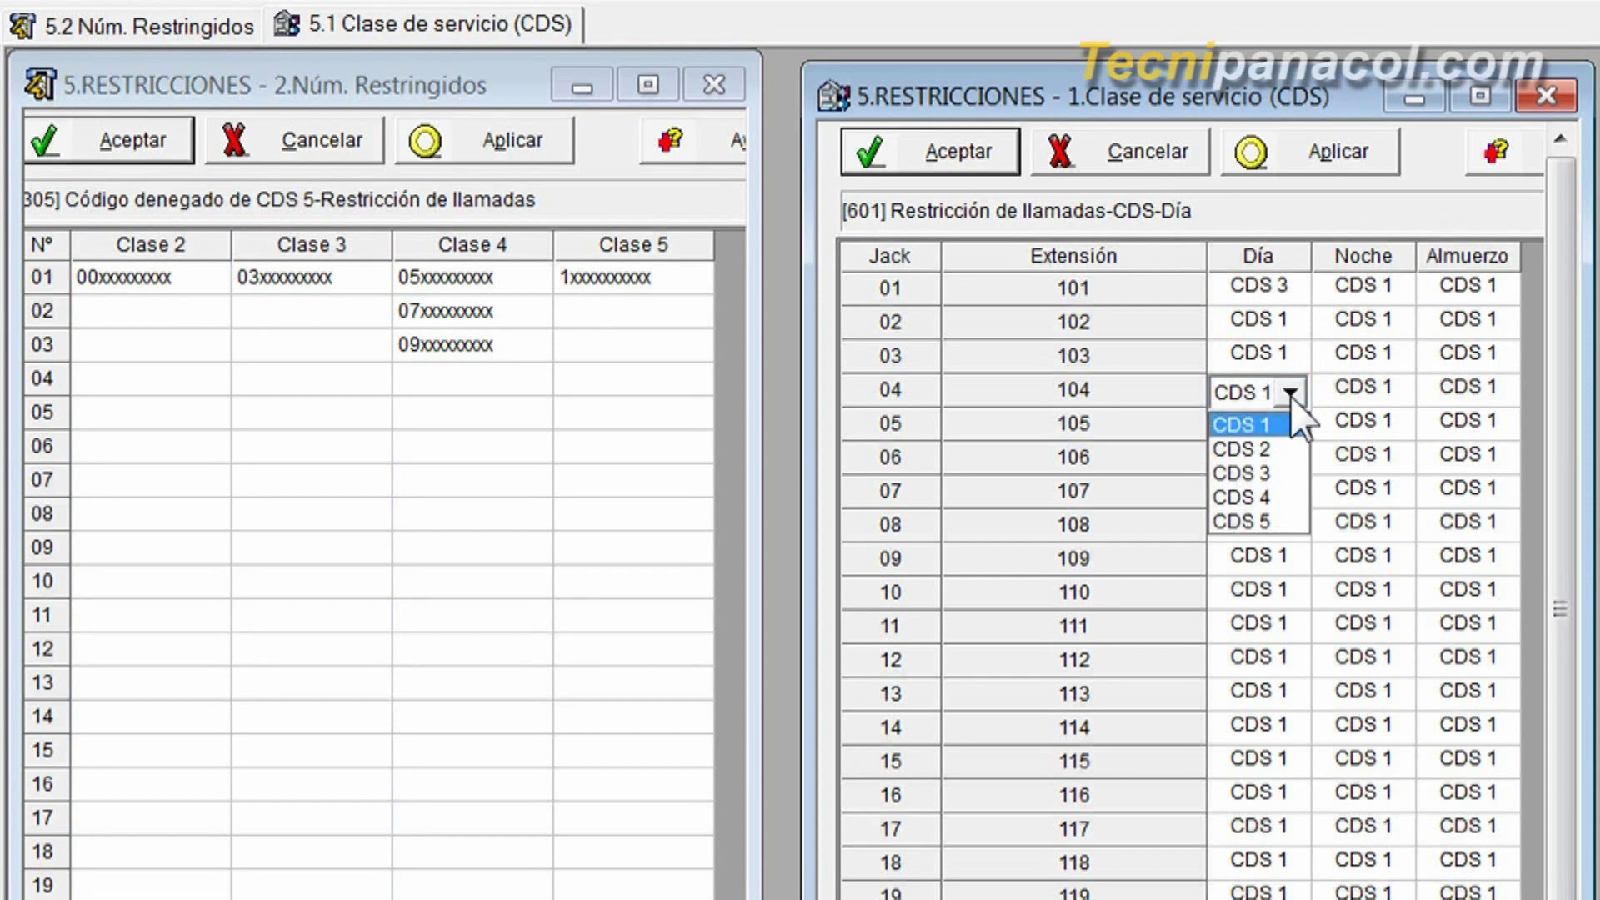
left_click(1291, 500)
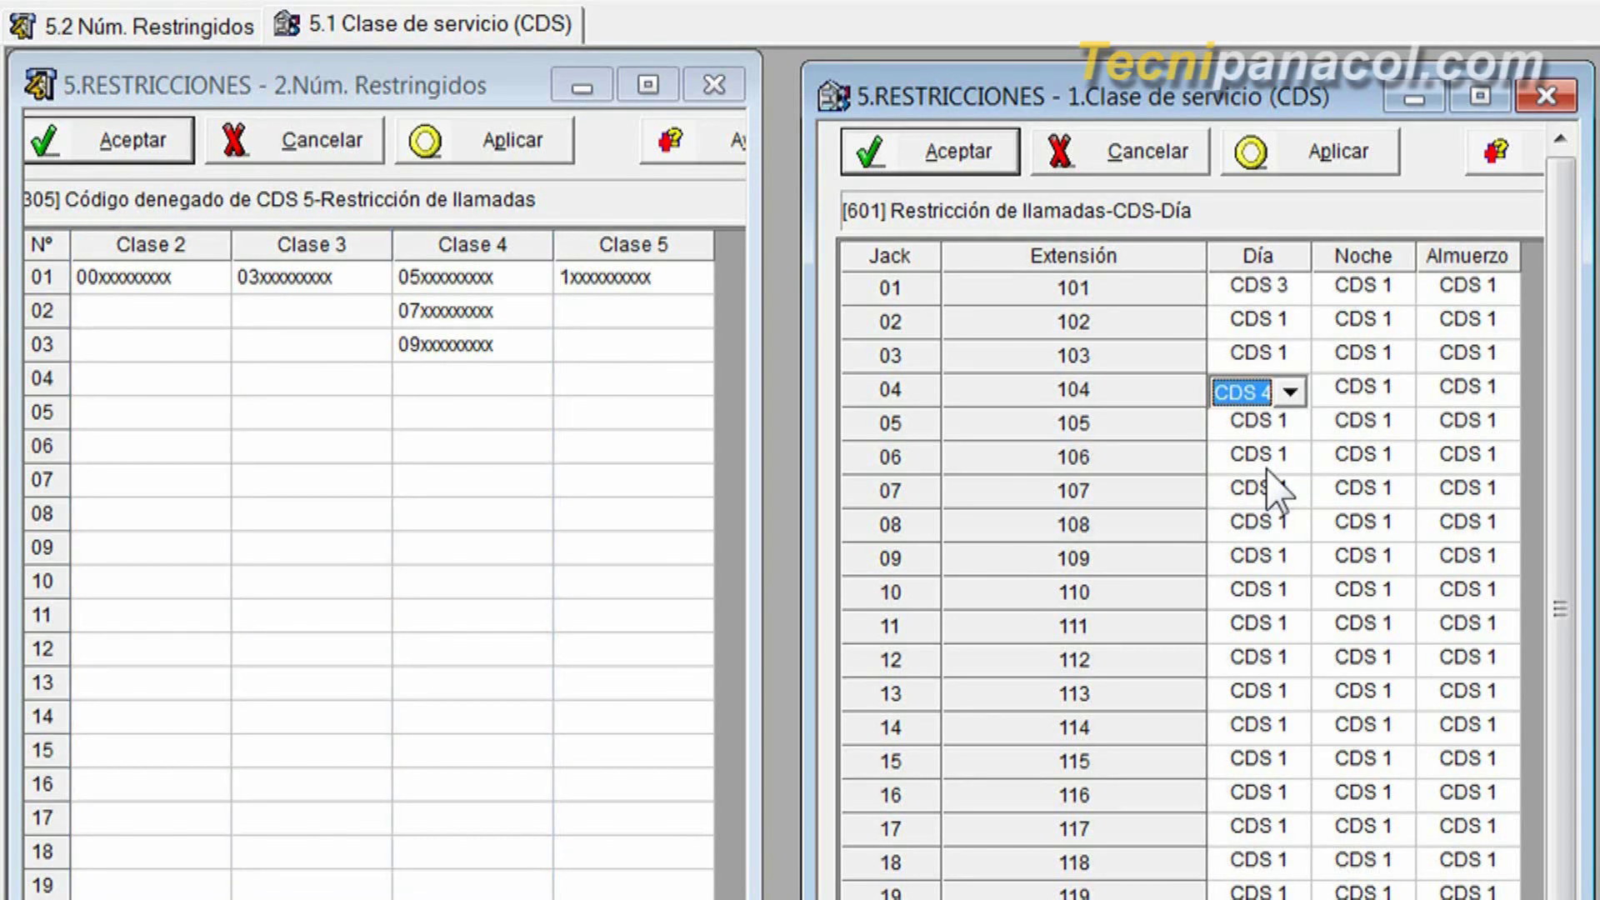
left_click(1294, 329)
left_click(1292, 326)
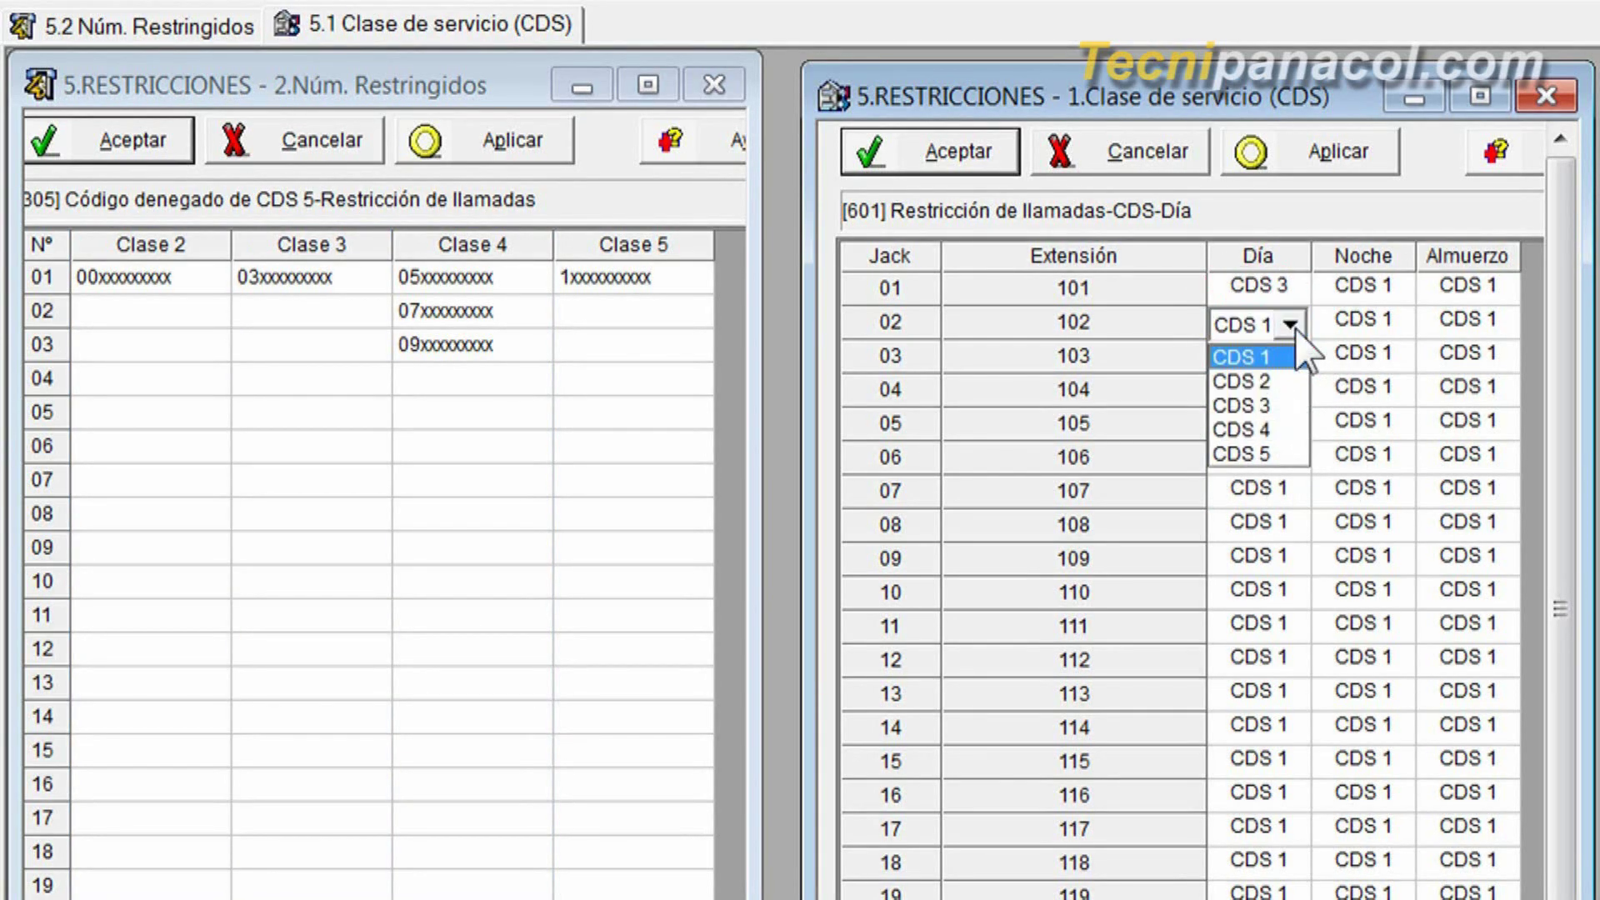
left_click(1292, 380)
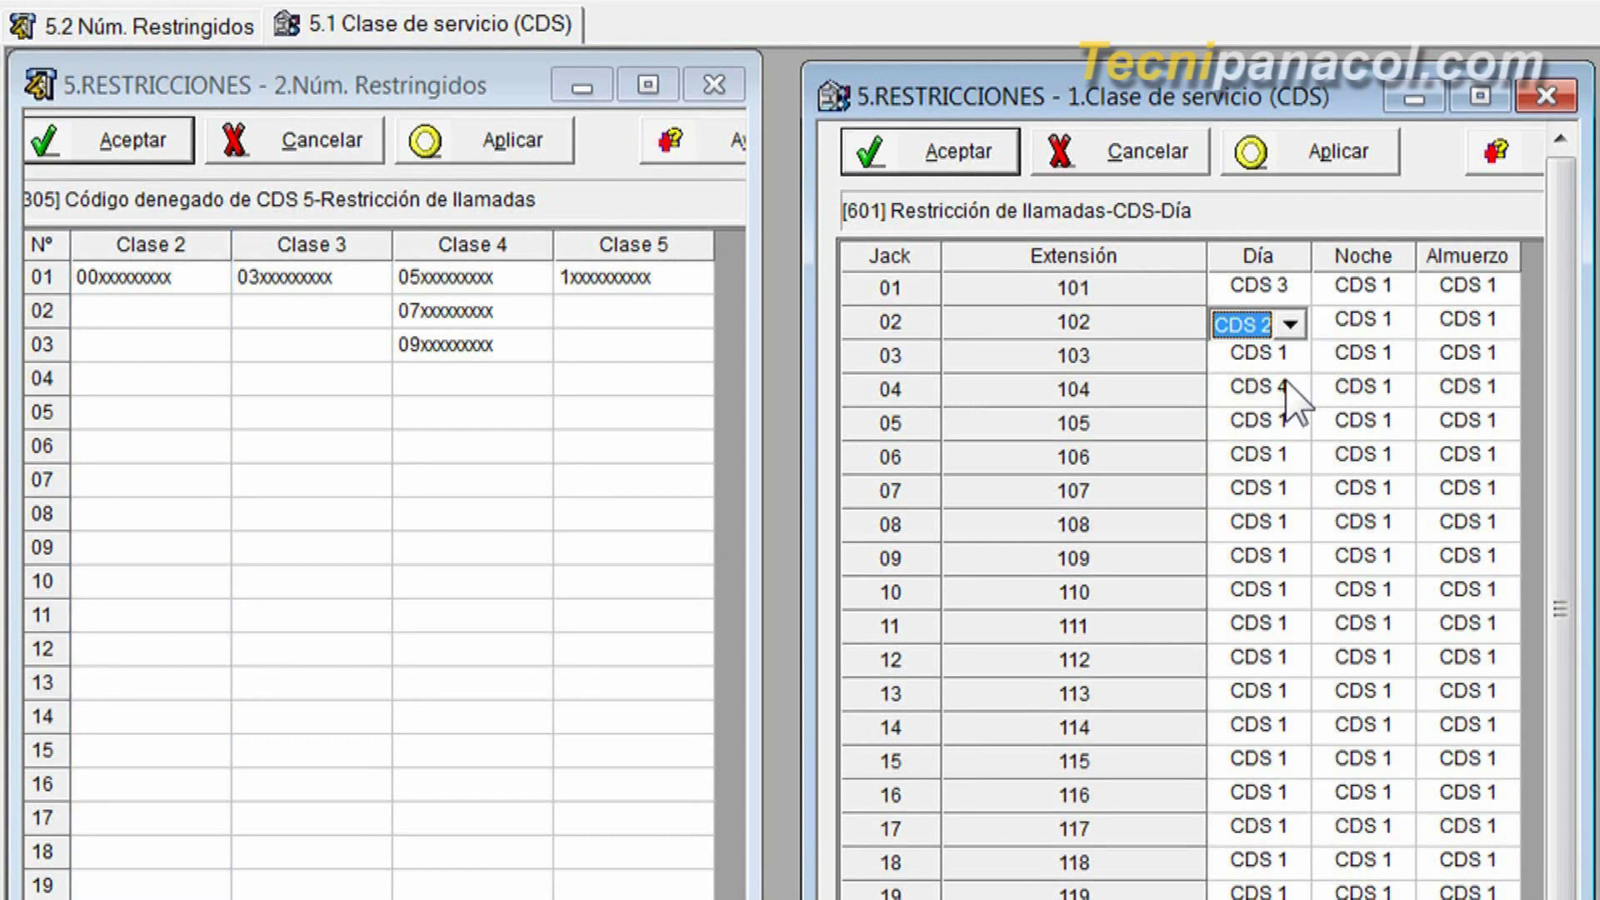
Set the Día class of service for extension 107 to CDS 5.
left_click(1290, 483)
left_click(1289, 483)
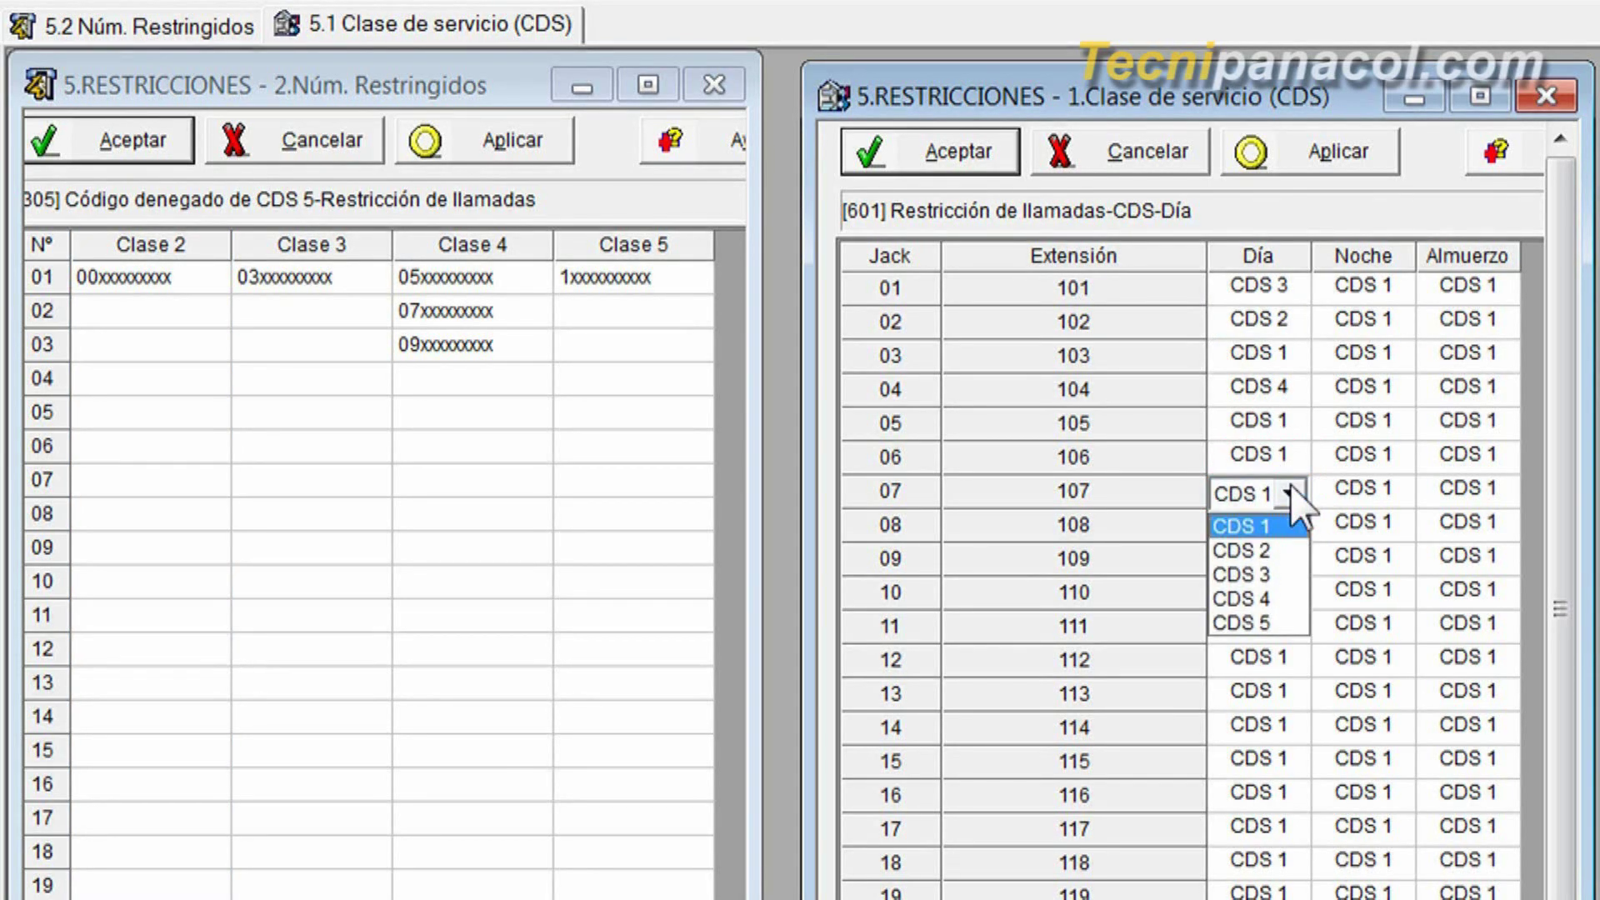
left_click(1276, 625)
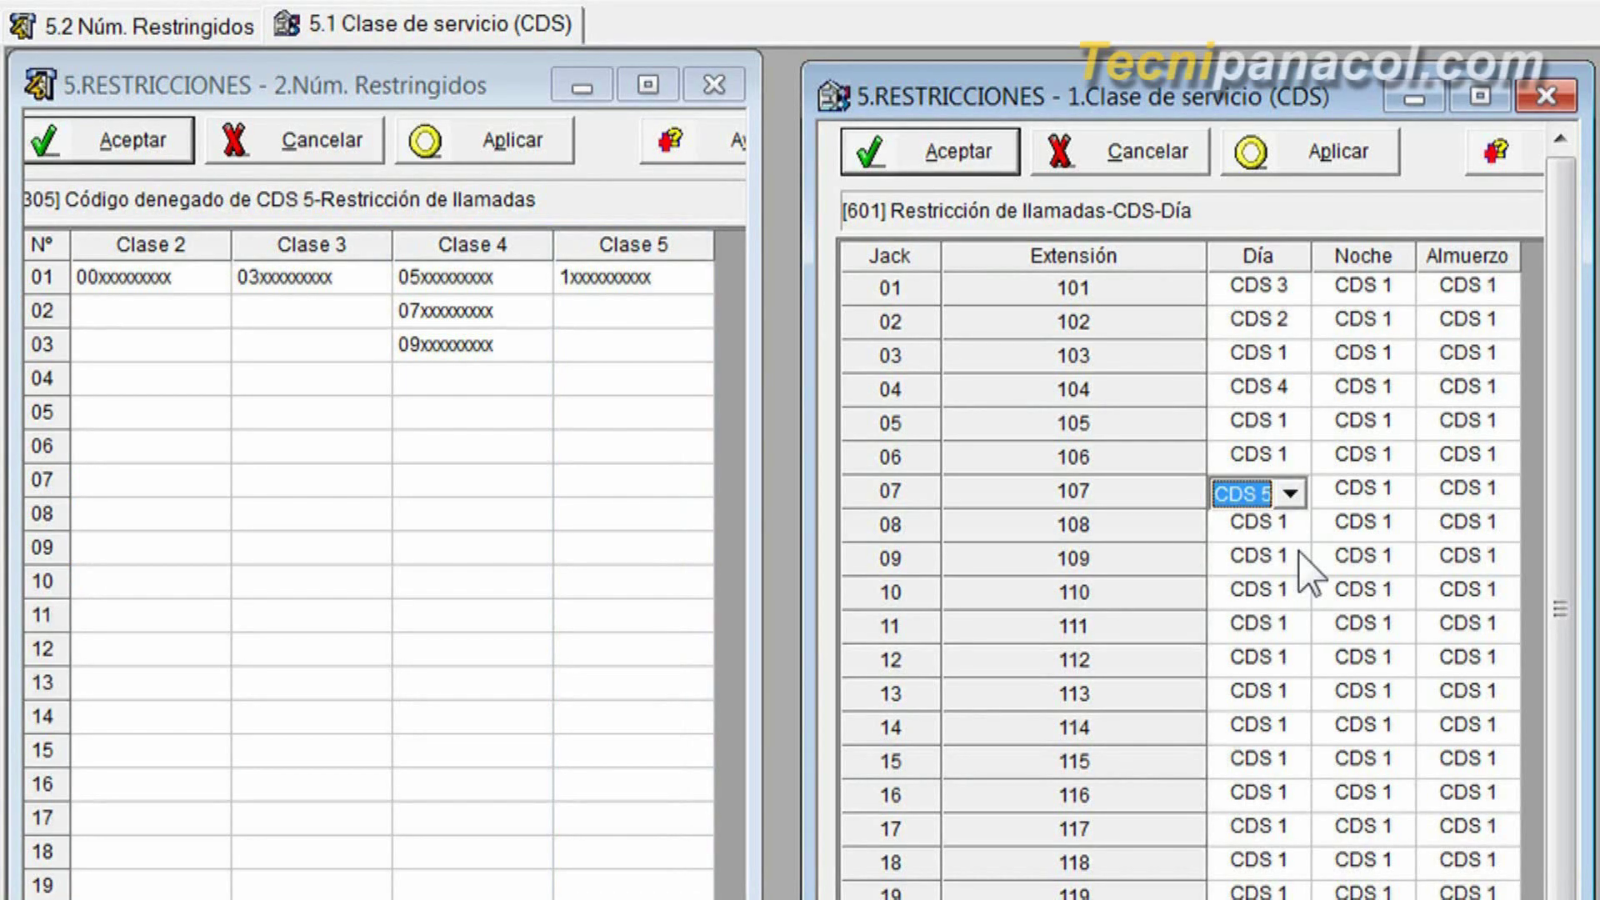
Apply the class of service changes, then accept and close both the class of service and restricted numbers windows.
left_click(1324, 165)
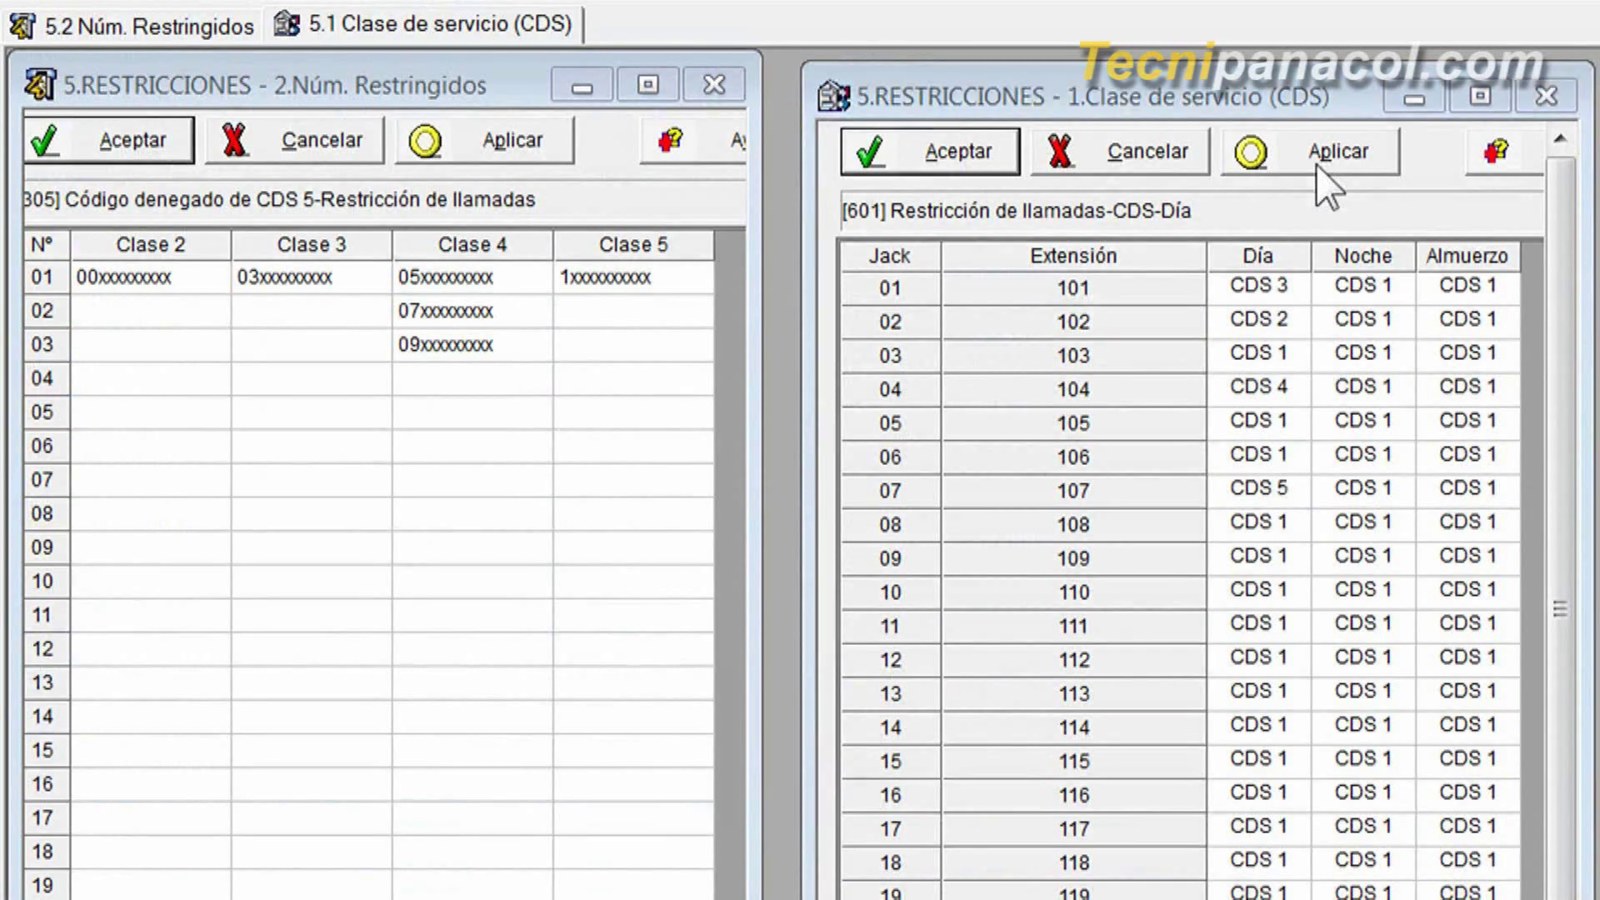
left_click(1323, 165)
left_click(965, 150)
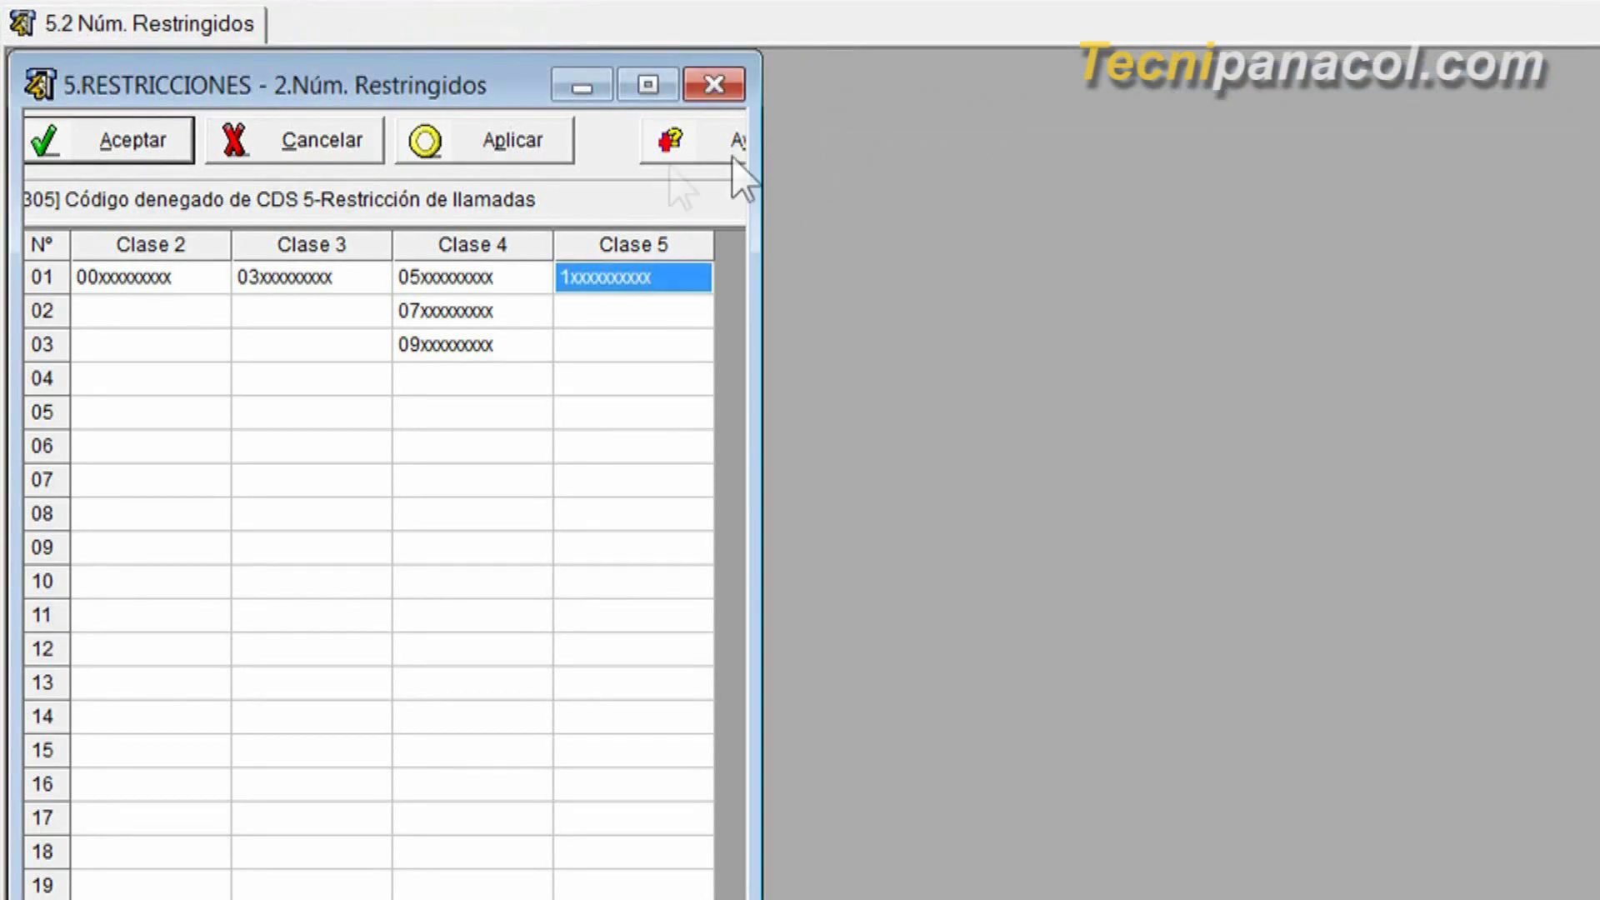
left_click(92, 142)
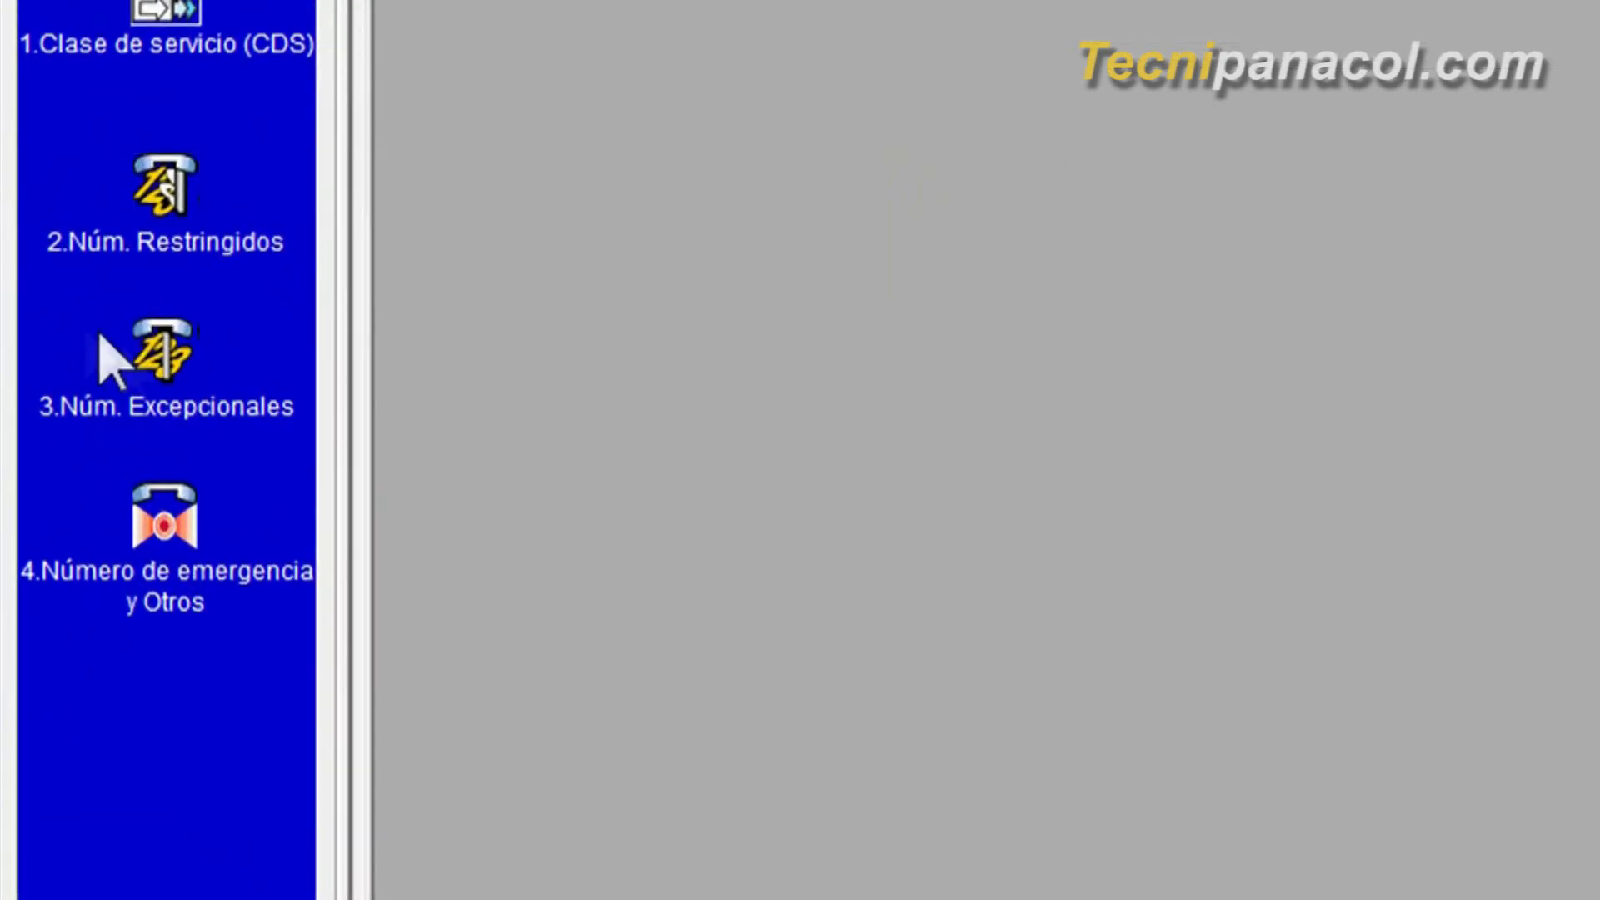
In the exceptional numbers table, enter the exception codes 054, 094 and 074 for Clases 2-5 in rows 01 to 03 and apply them.
left_click(160, 348)
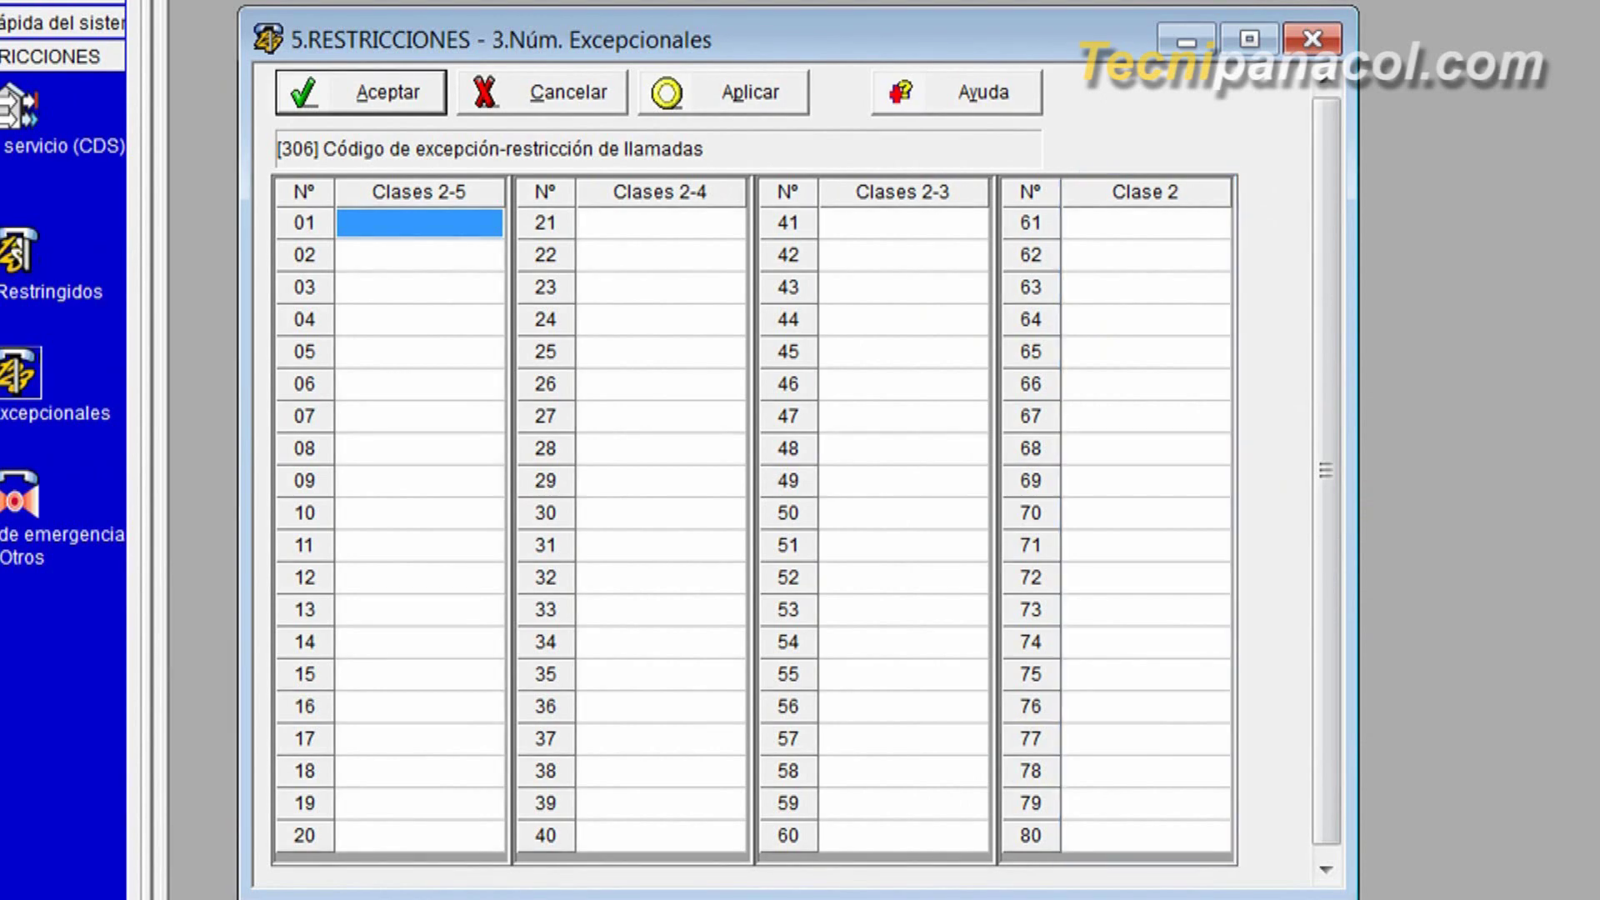
left_click(1418, 407)
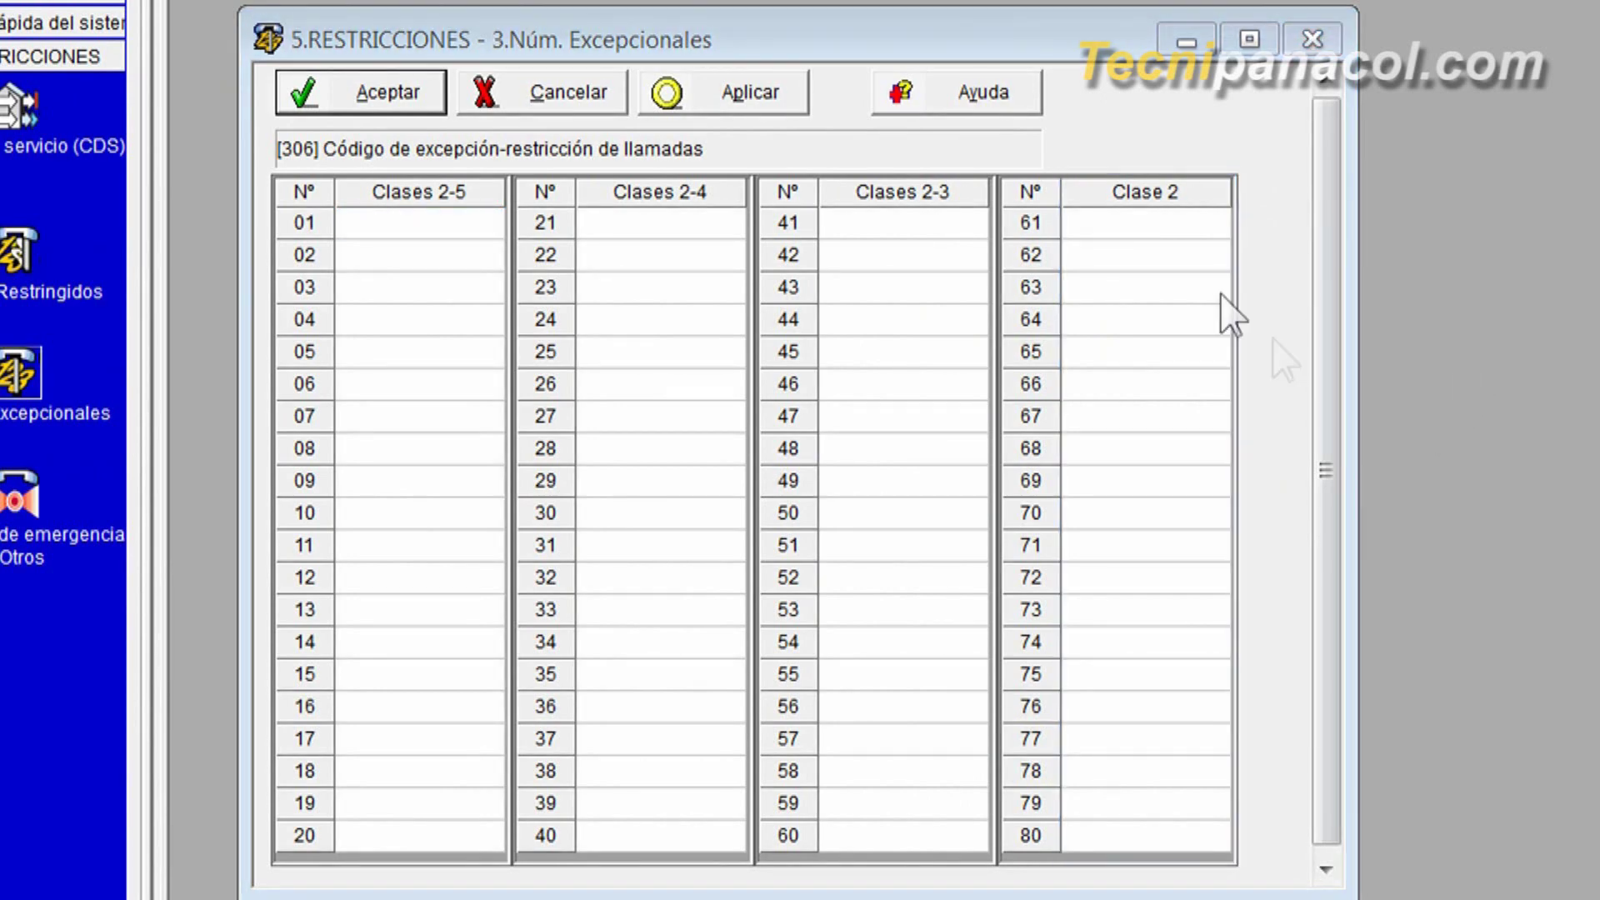
left_click(418, 214)
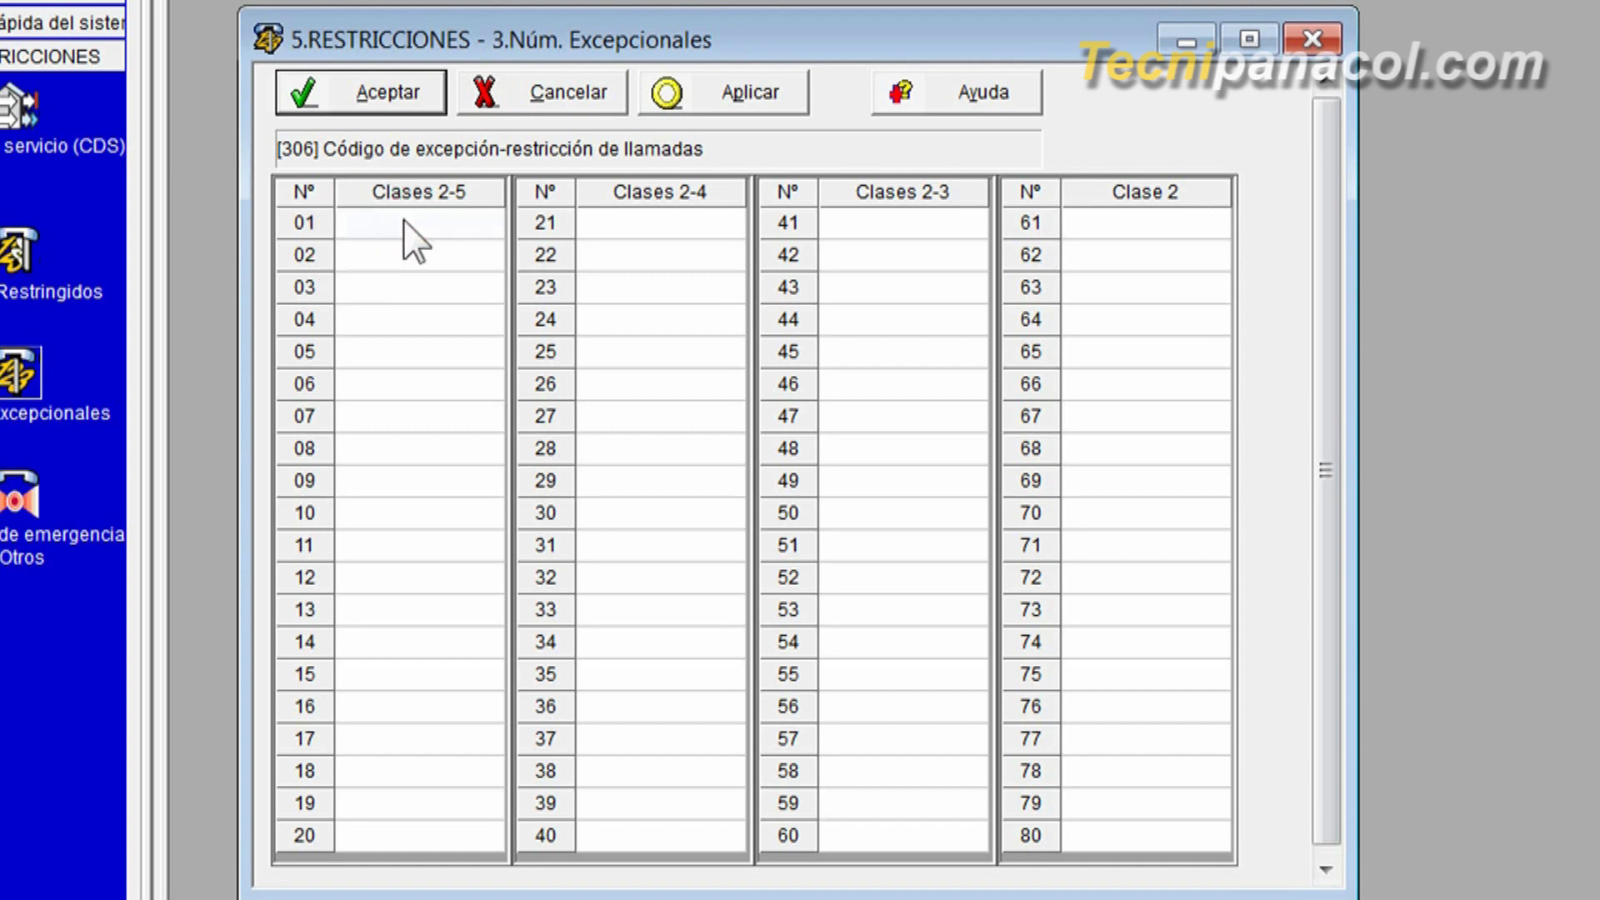
left_click(407, 220)
type("054")
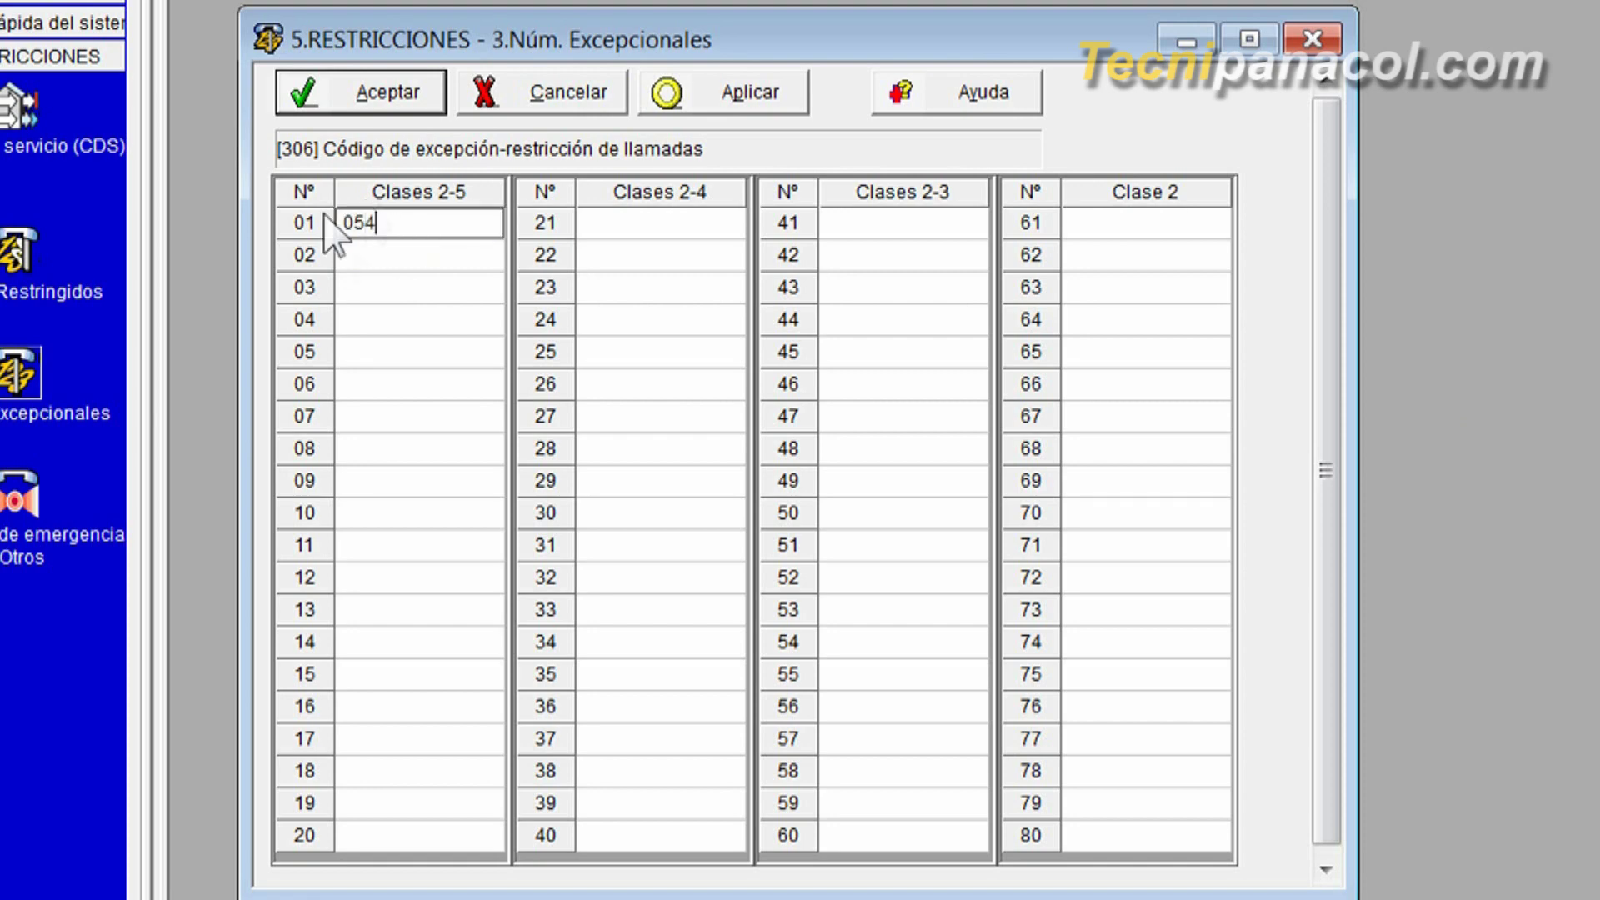
left_click(400, 251)
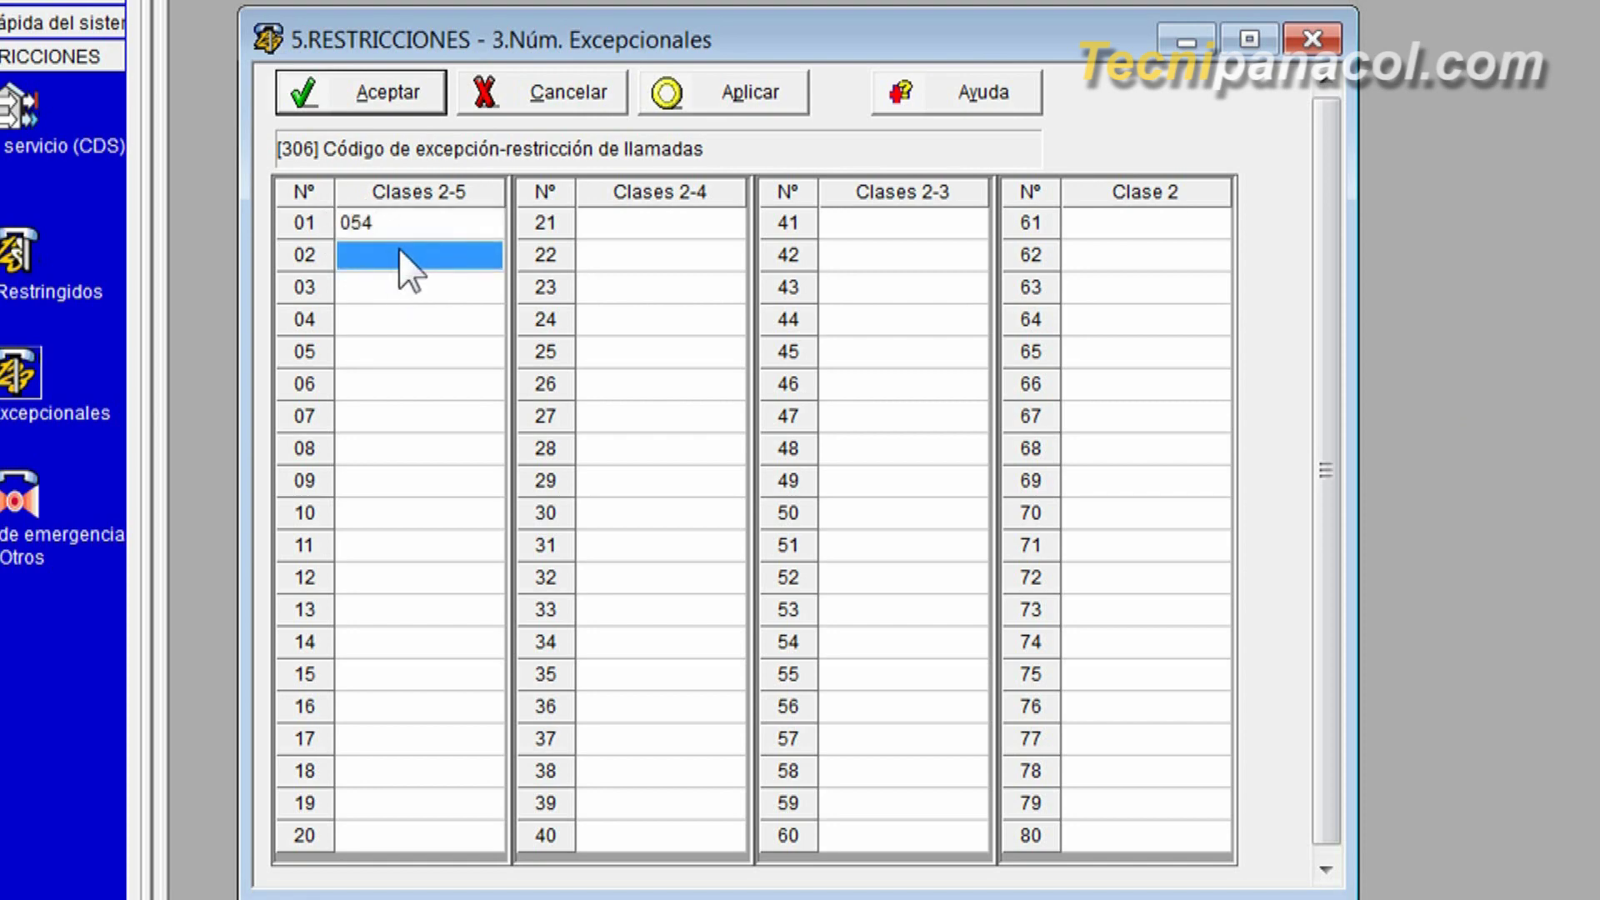
type("09")
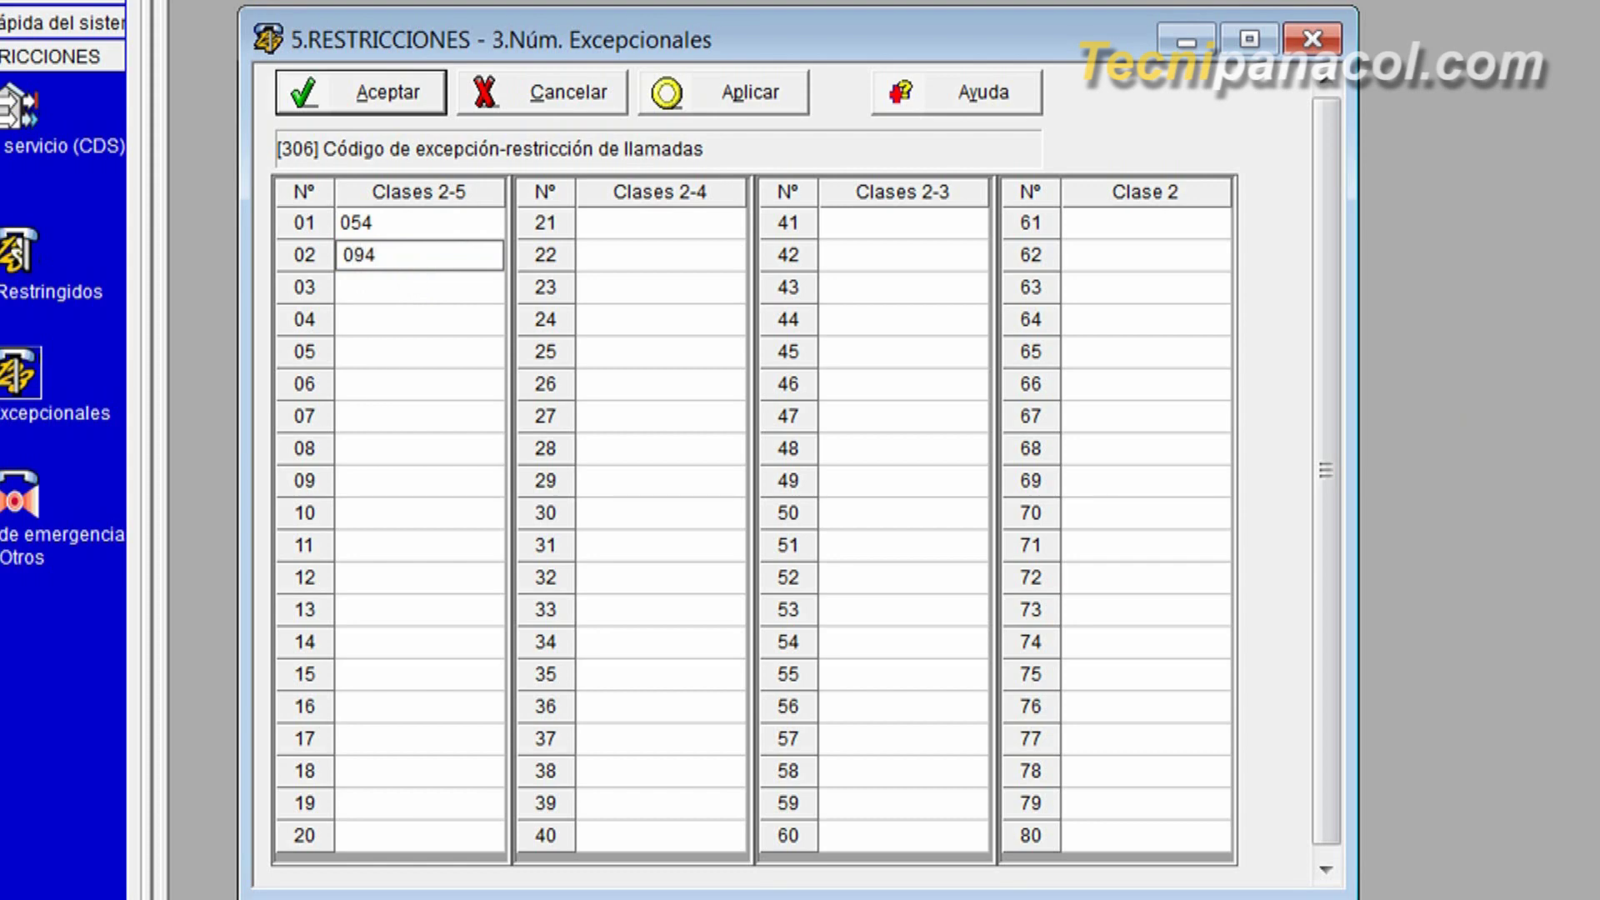
type("4")
left_click(408, 291)
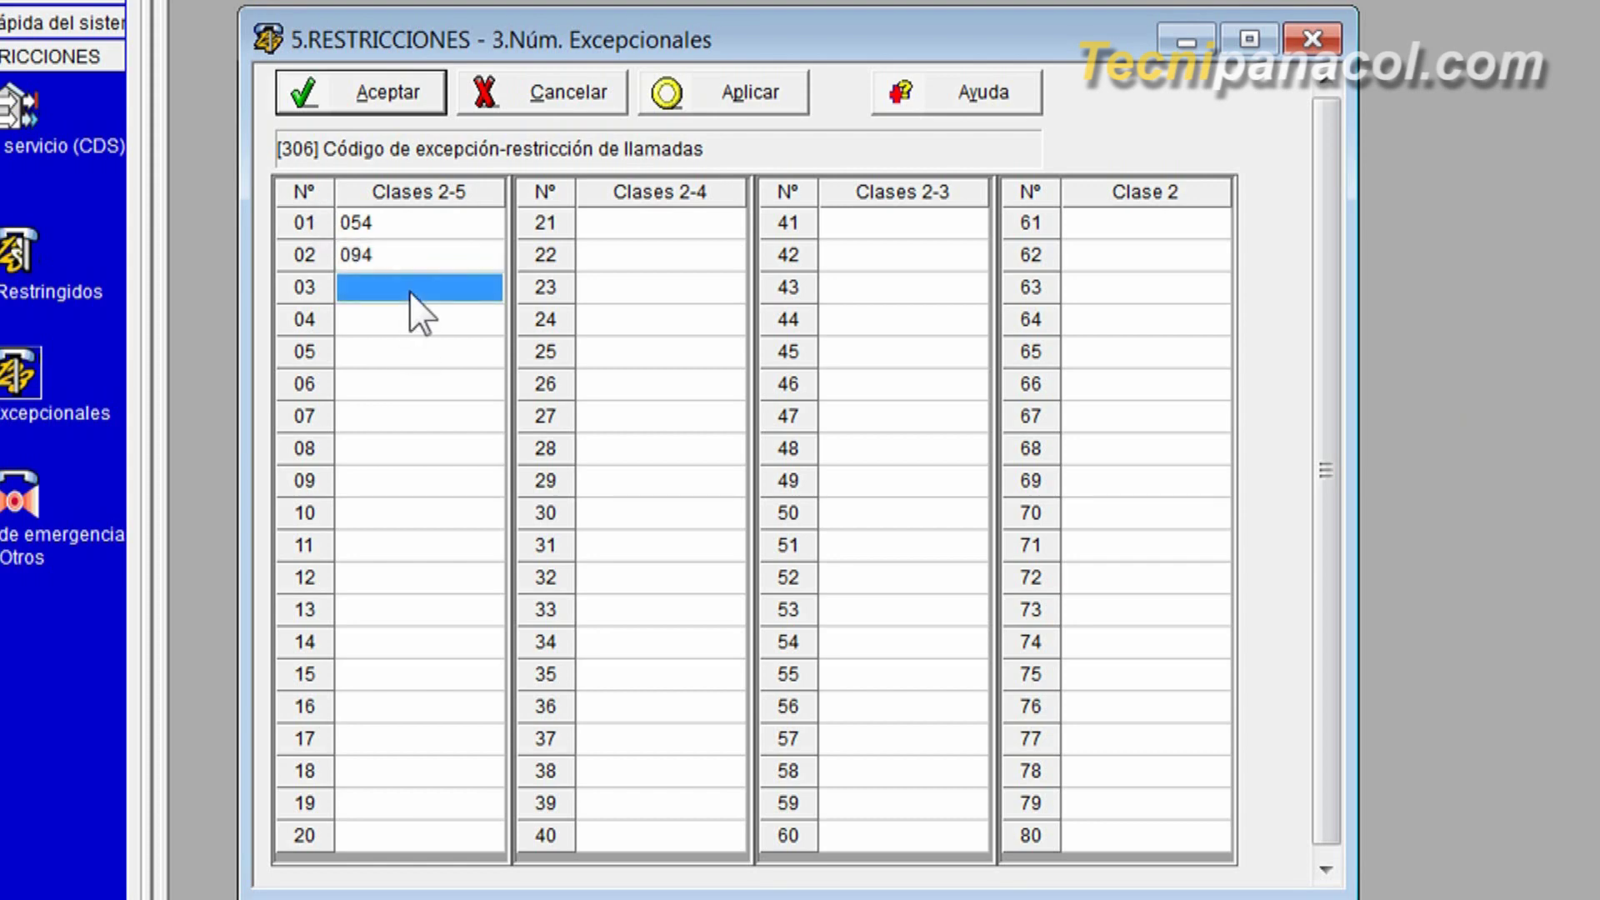
type("074")
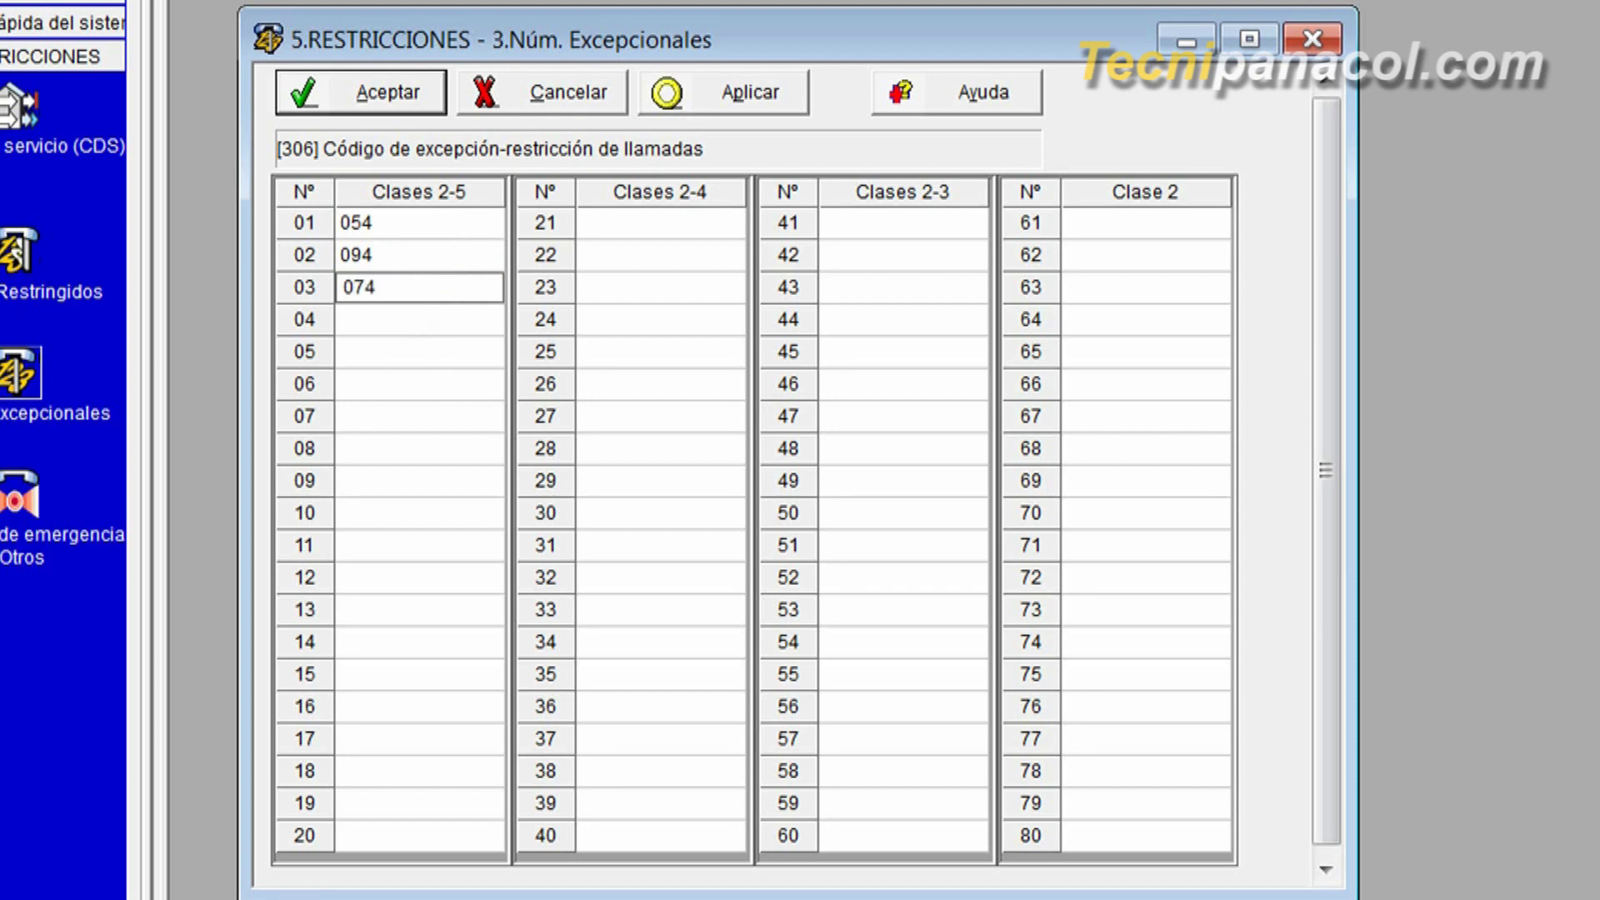
left_click(750, 95)
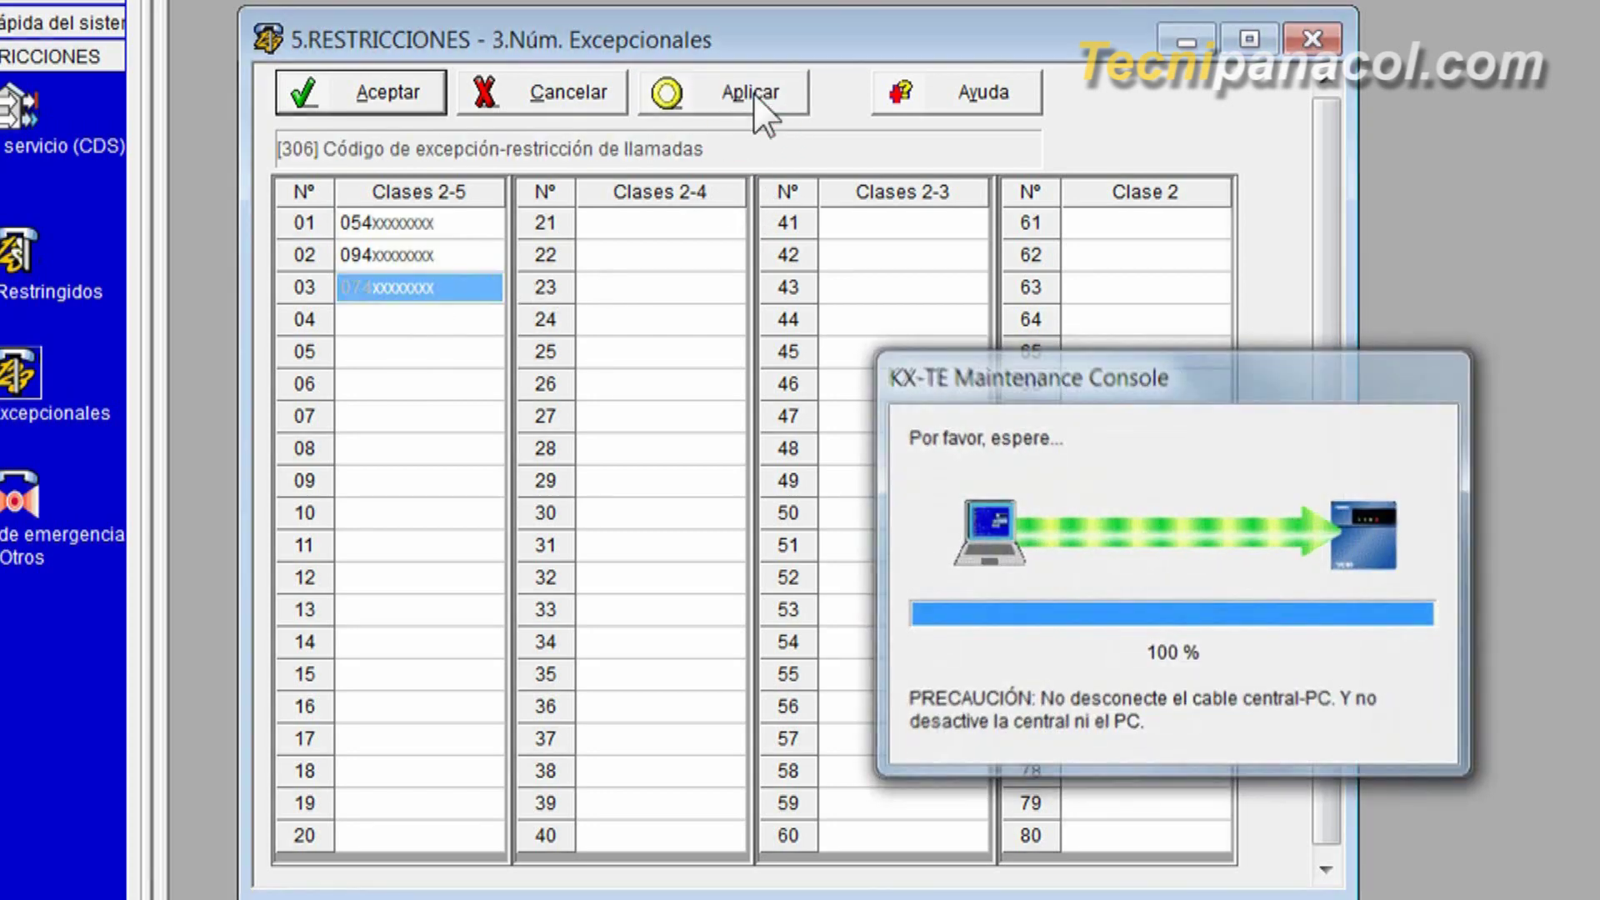
Accept the exceptional numbers table, then apply and accept the Número de emergencia y Otros settings with their existing values.
left_click(374, 92)
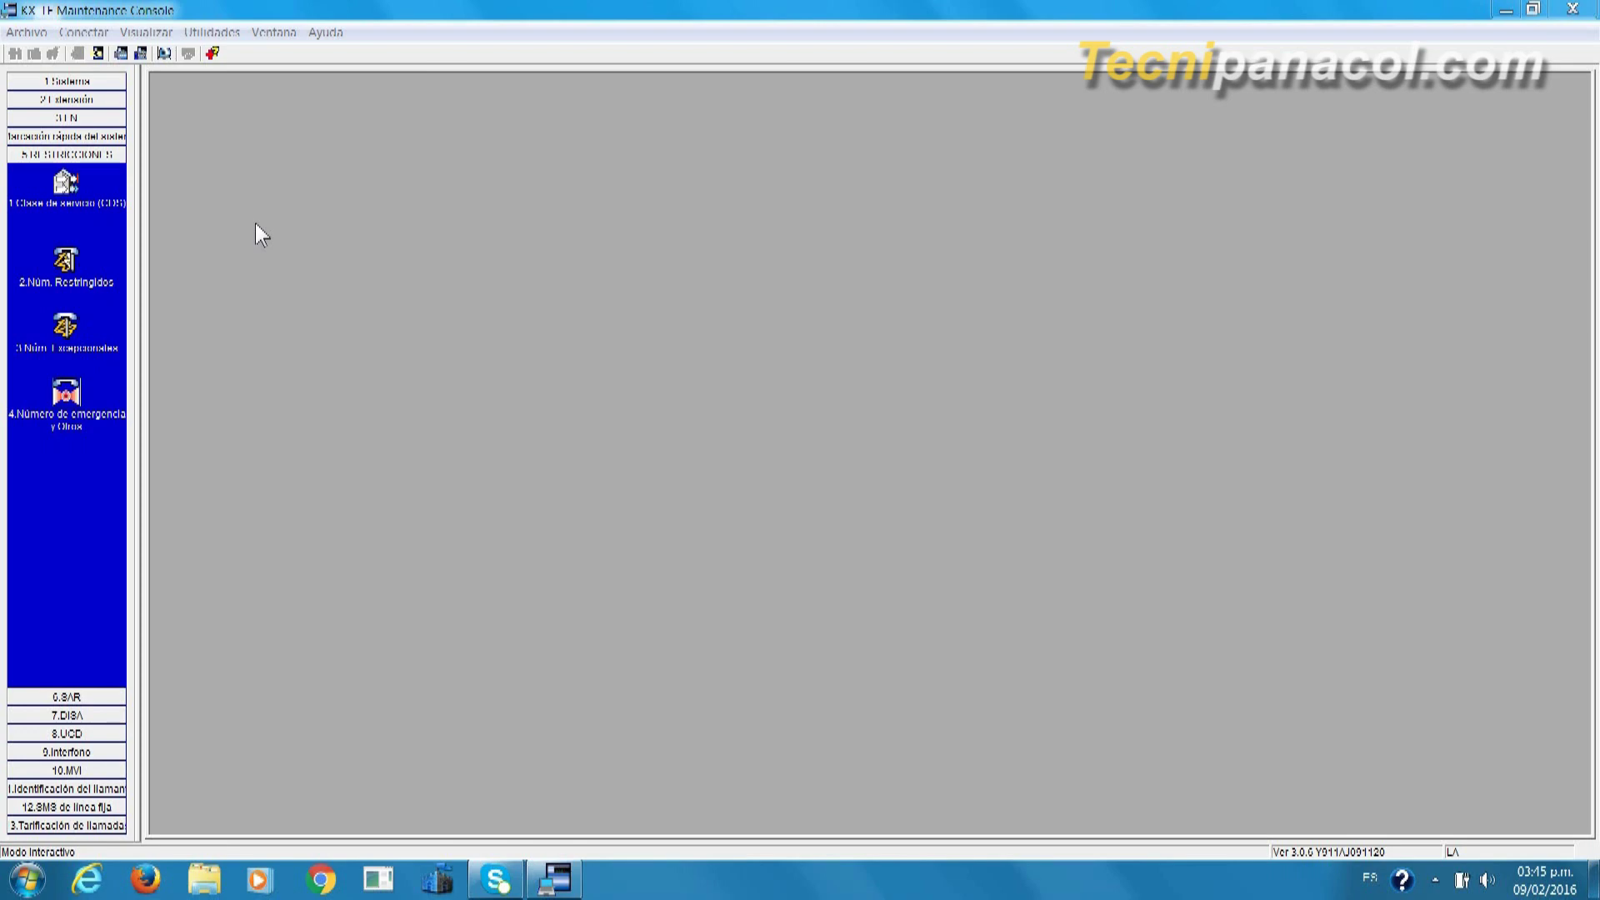
left_click(67, 399)
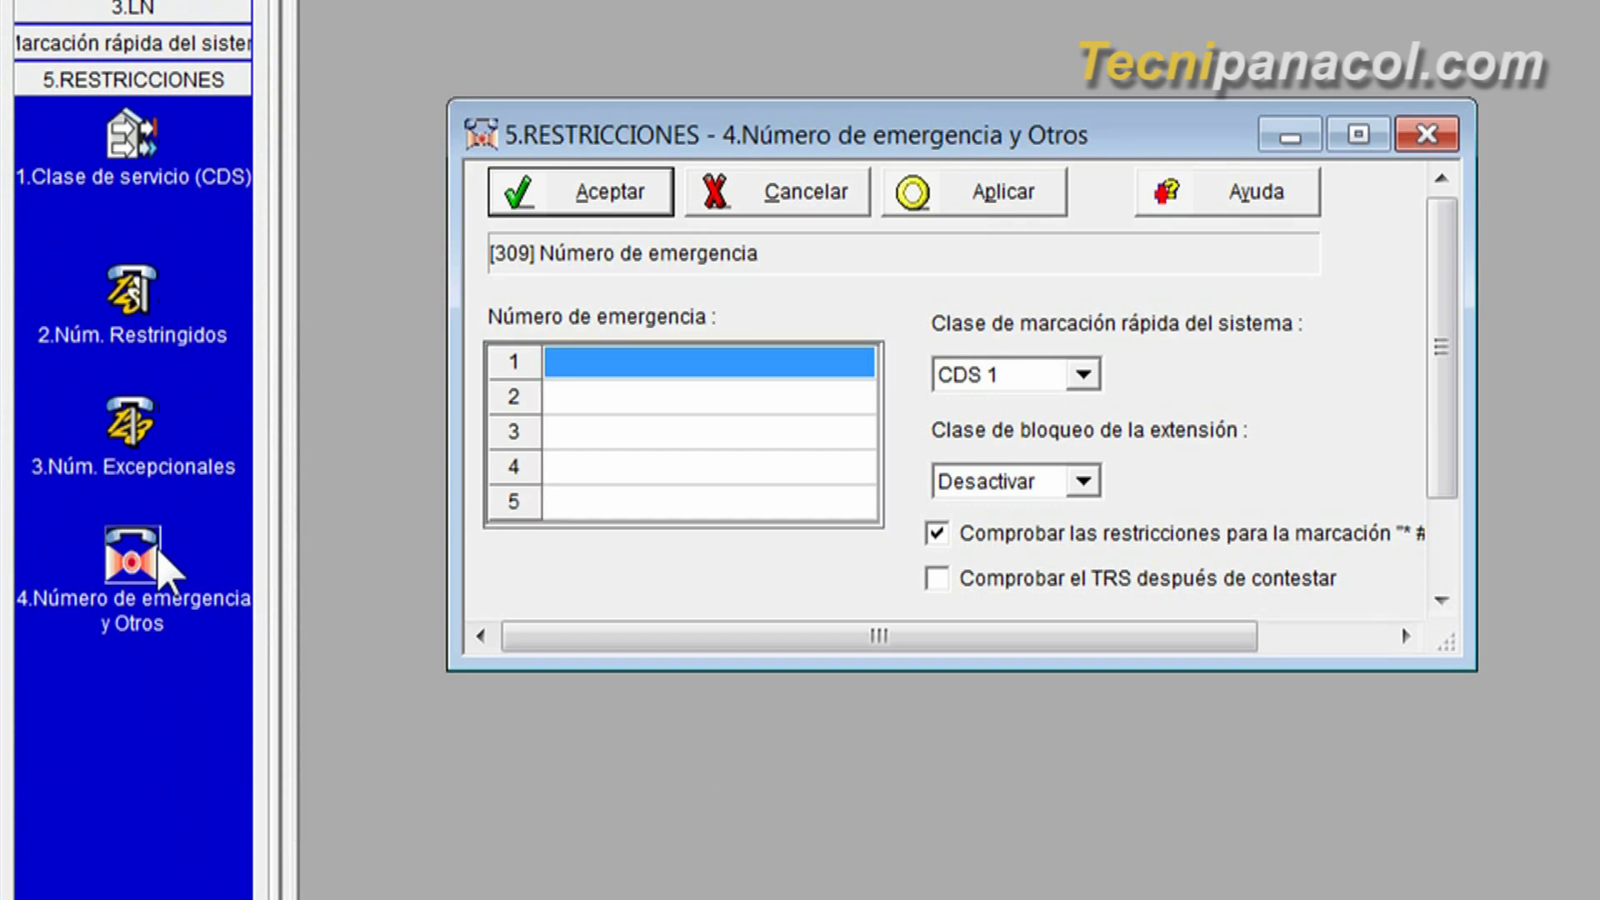
left_click(1013, 195)
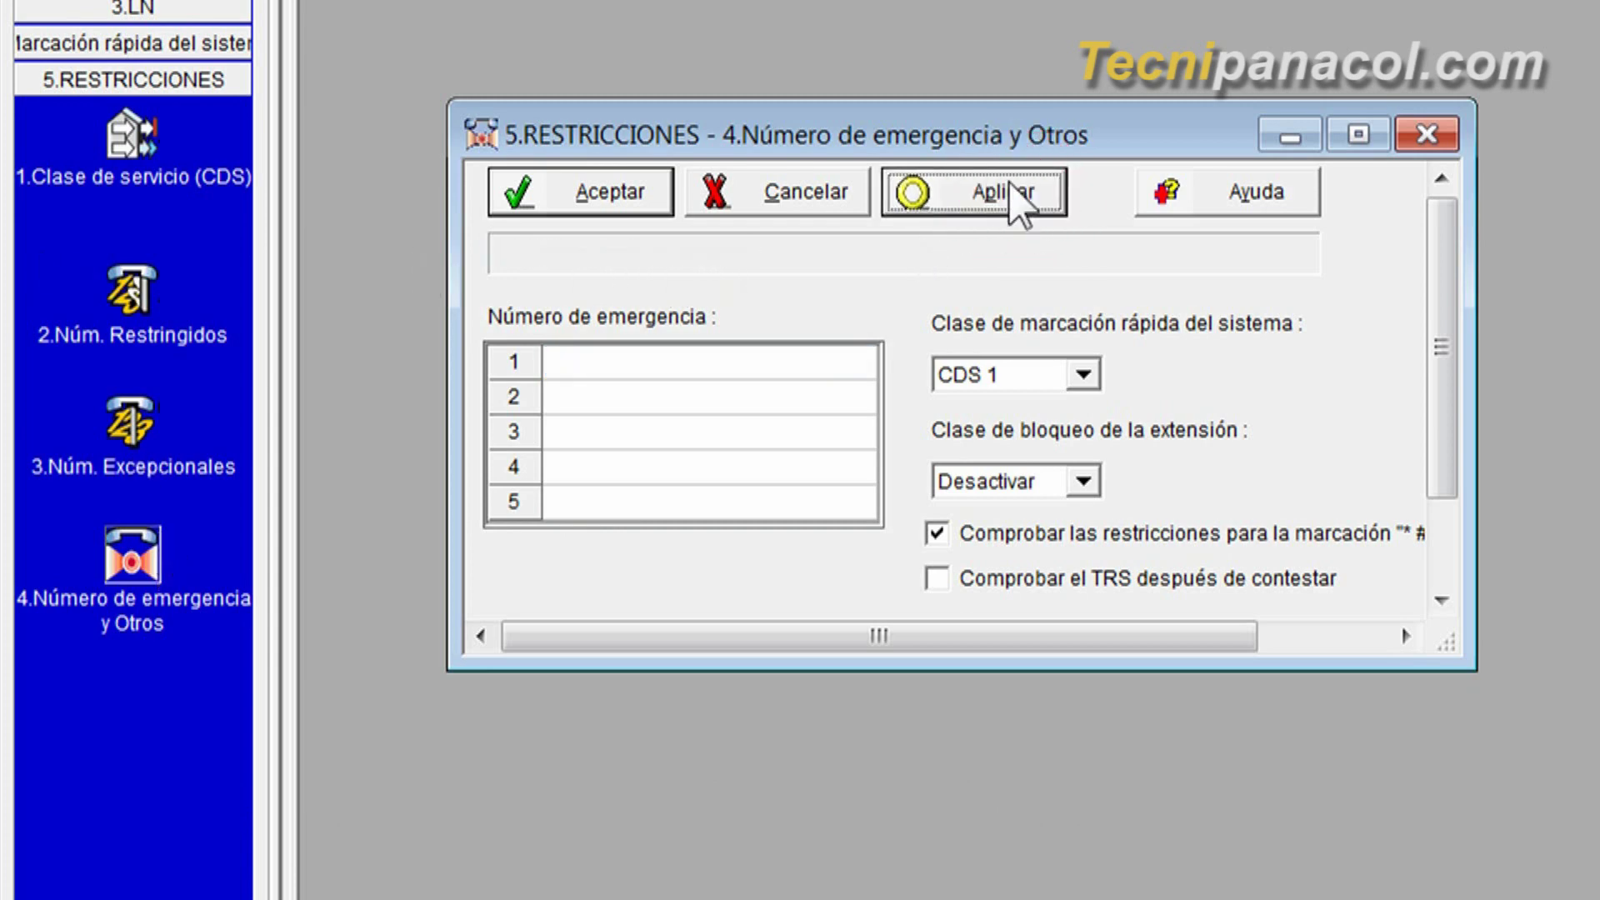
left_click(600, 195)
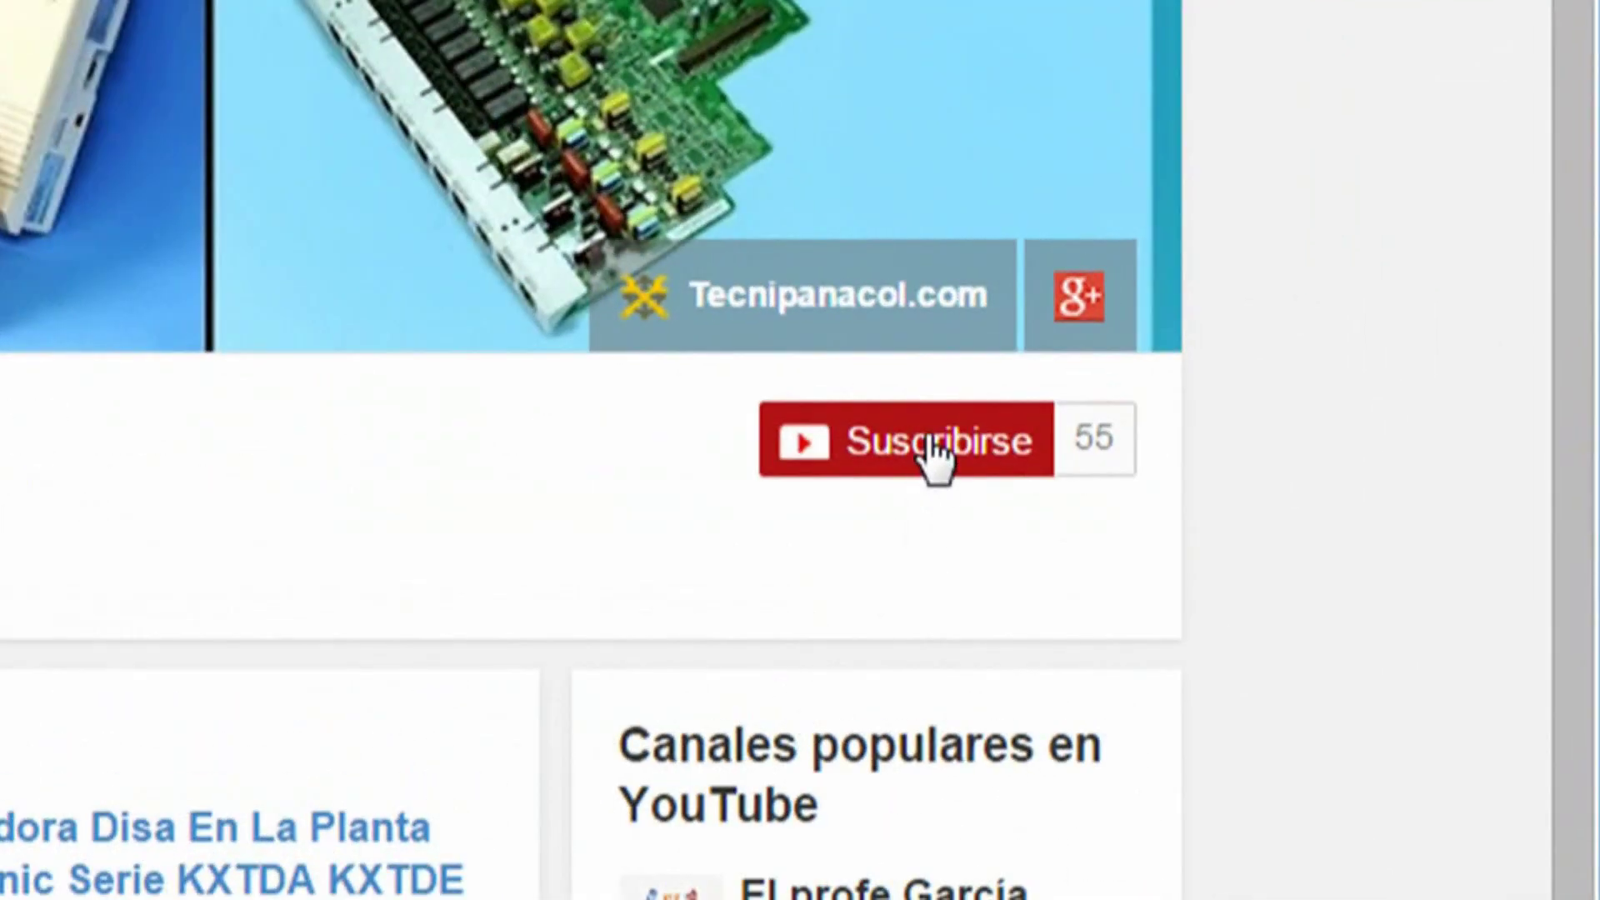
In the browser, subscribe to the Tecnipanacol YouTube channel and save its subscription preferences with Enviarme actualizaciones enabled.
left_click(931, 443)
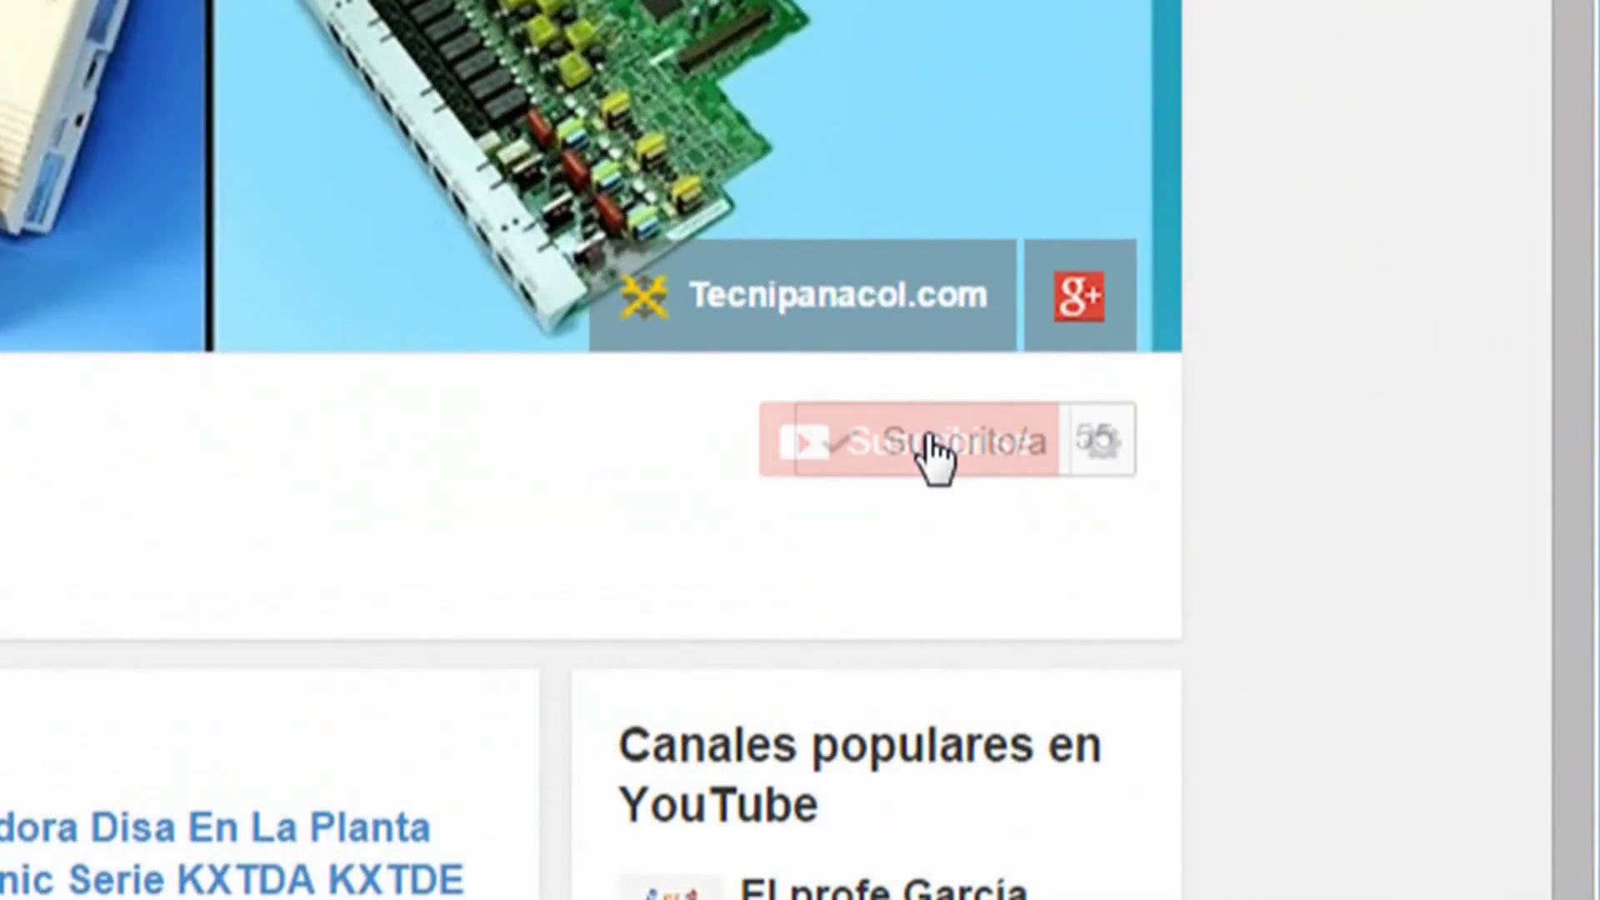
left_click(1104, 441)
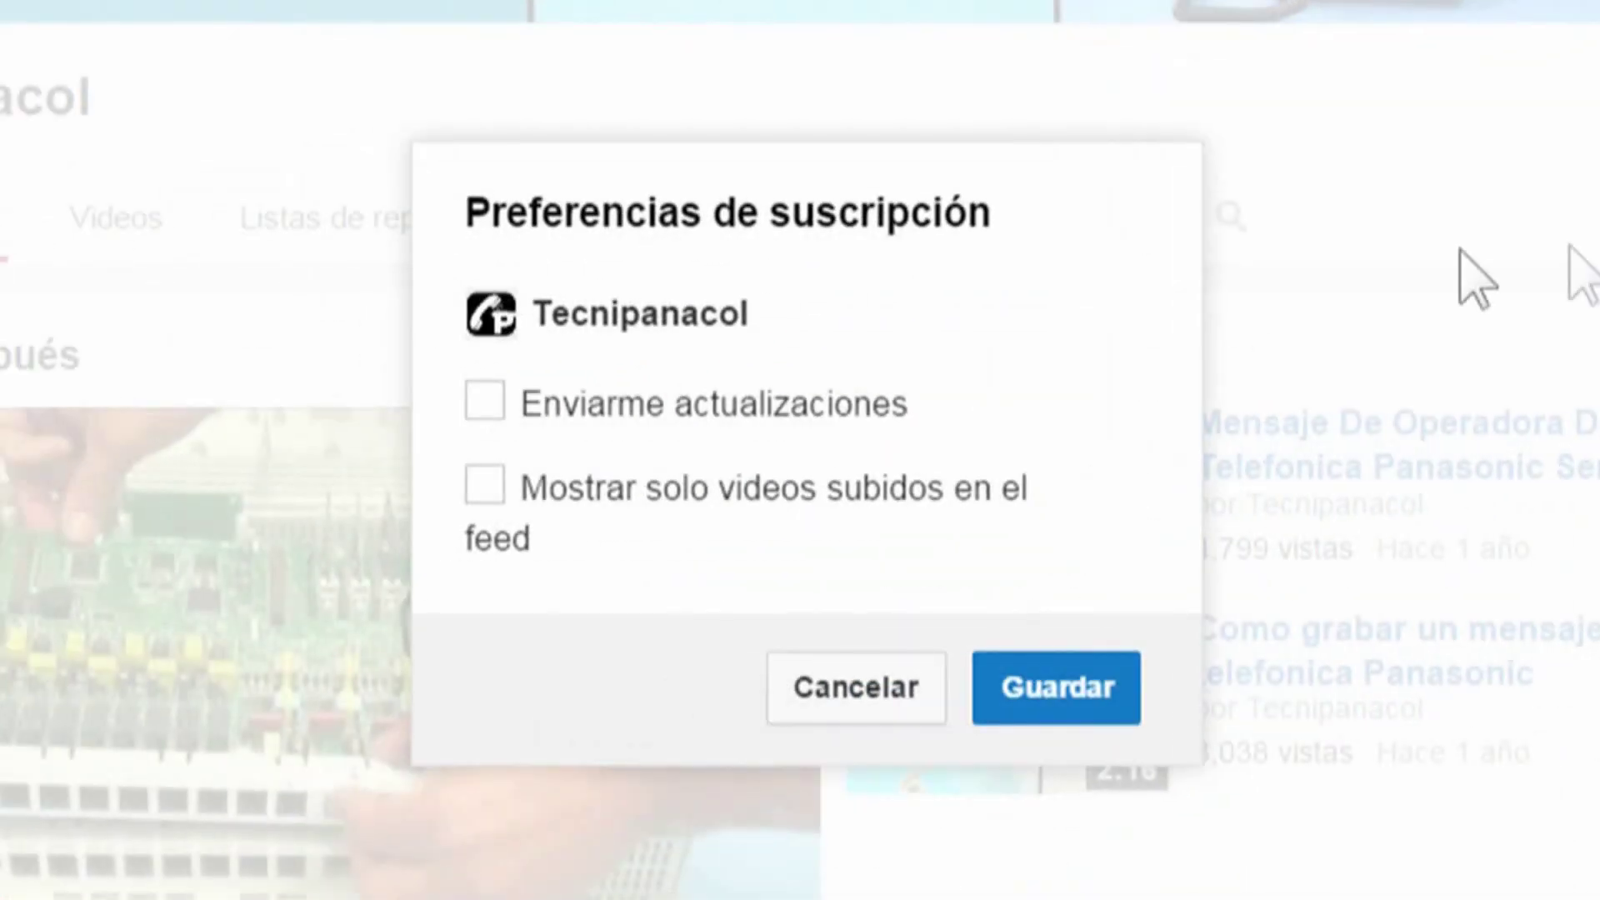
left_click(483, 401)
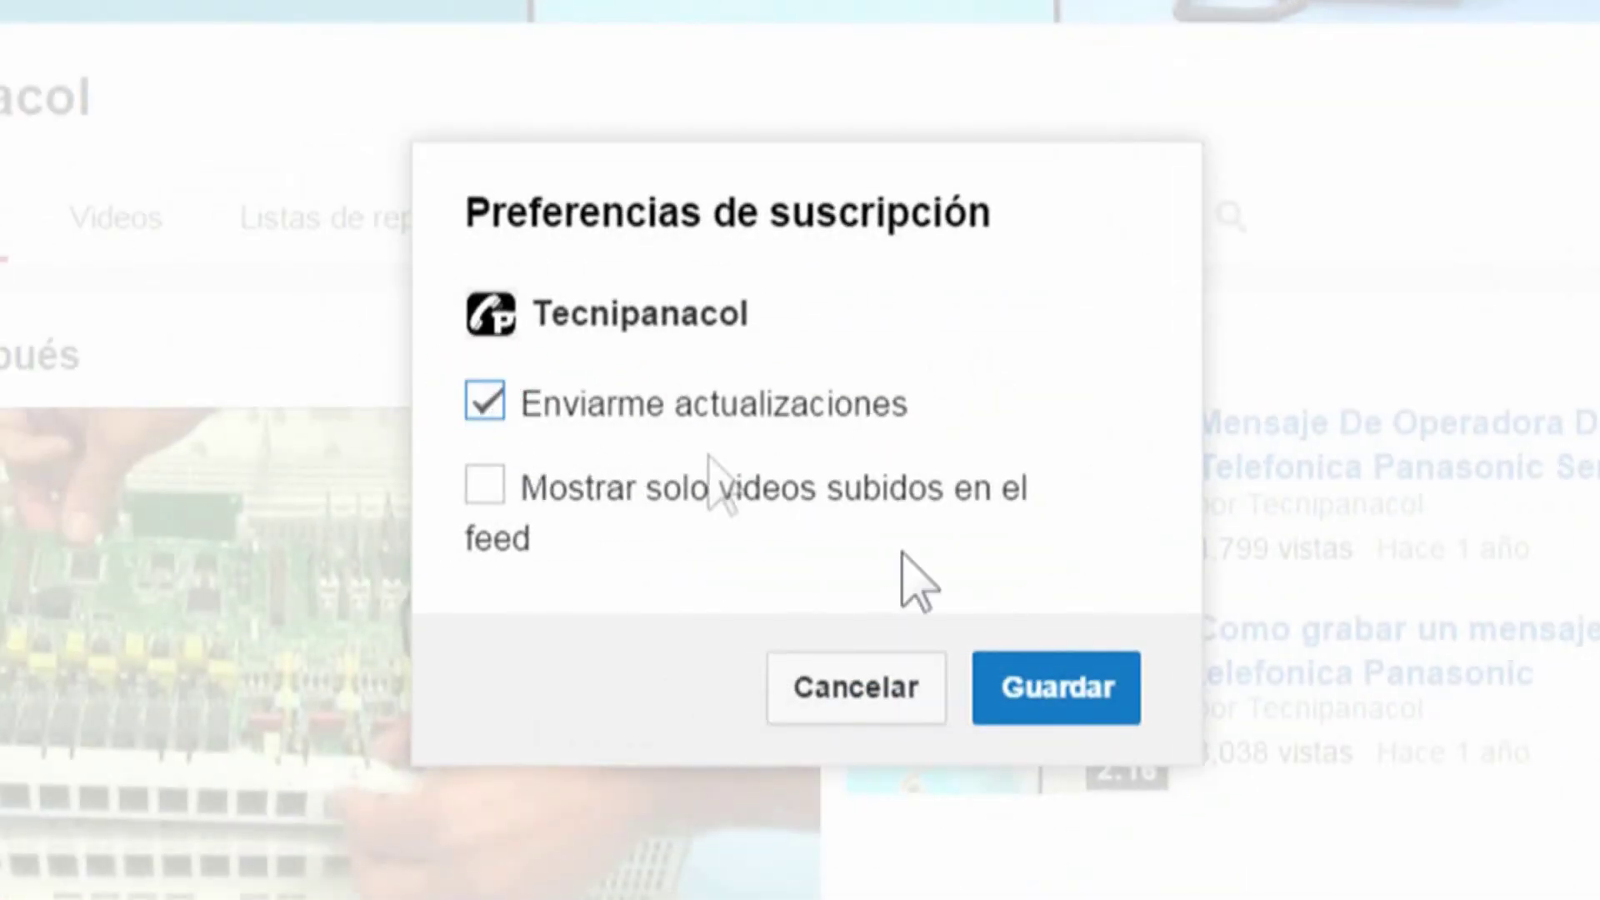
left_click(1033, 688)
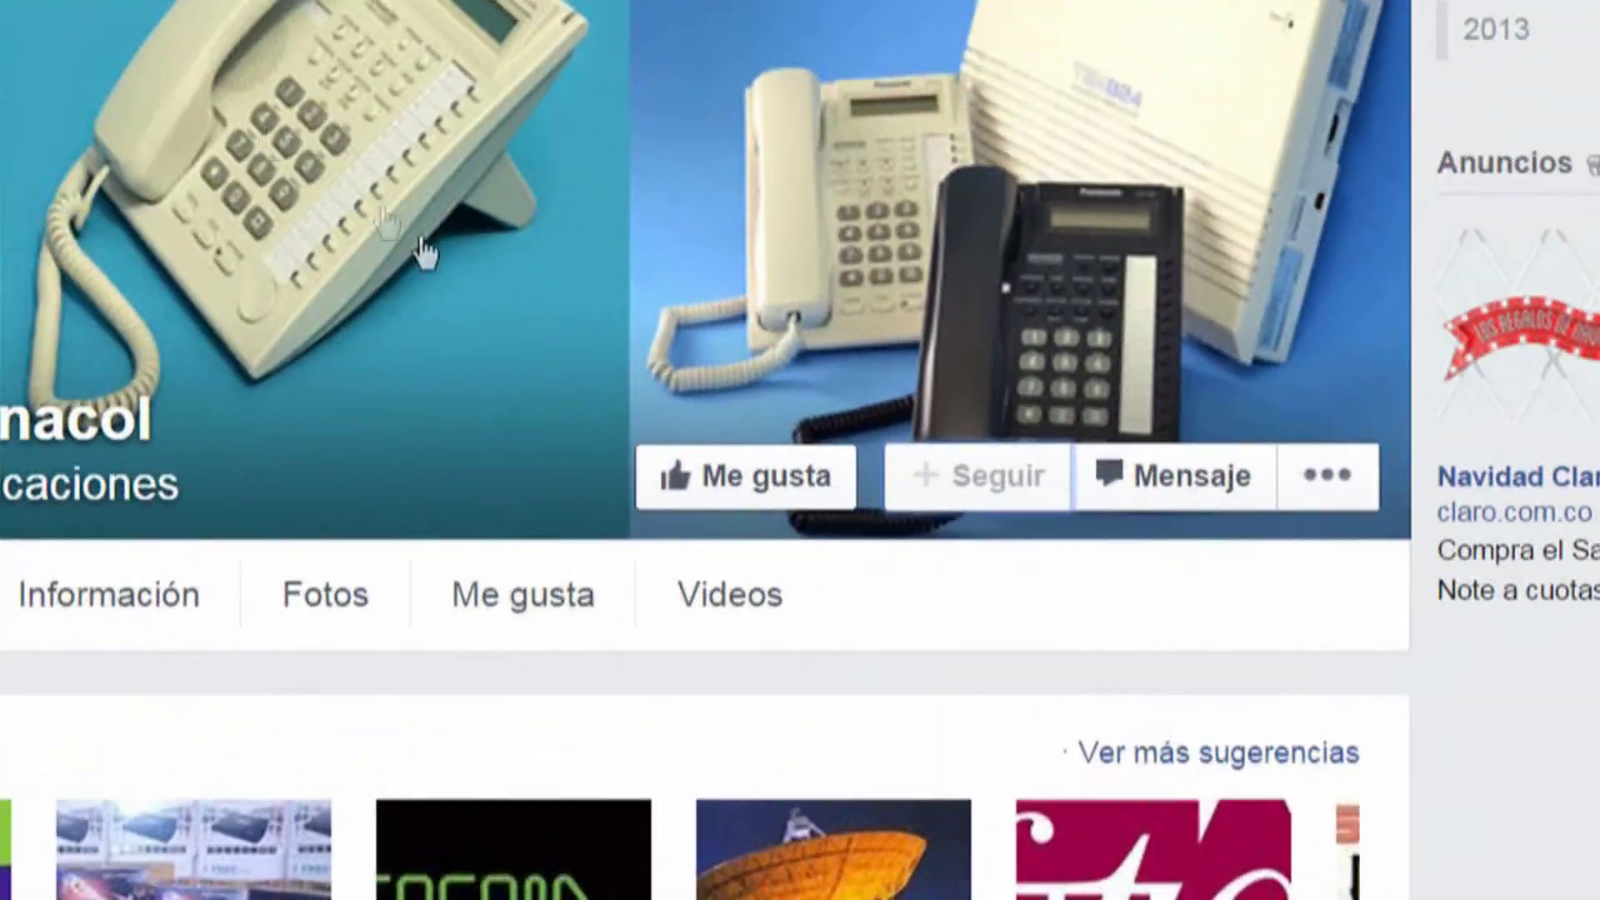
Like the Tecnipanacol Facebook page, then show the already loaded Tecnipanacol website.
left_click(744, 476)
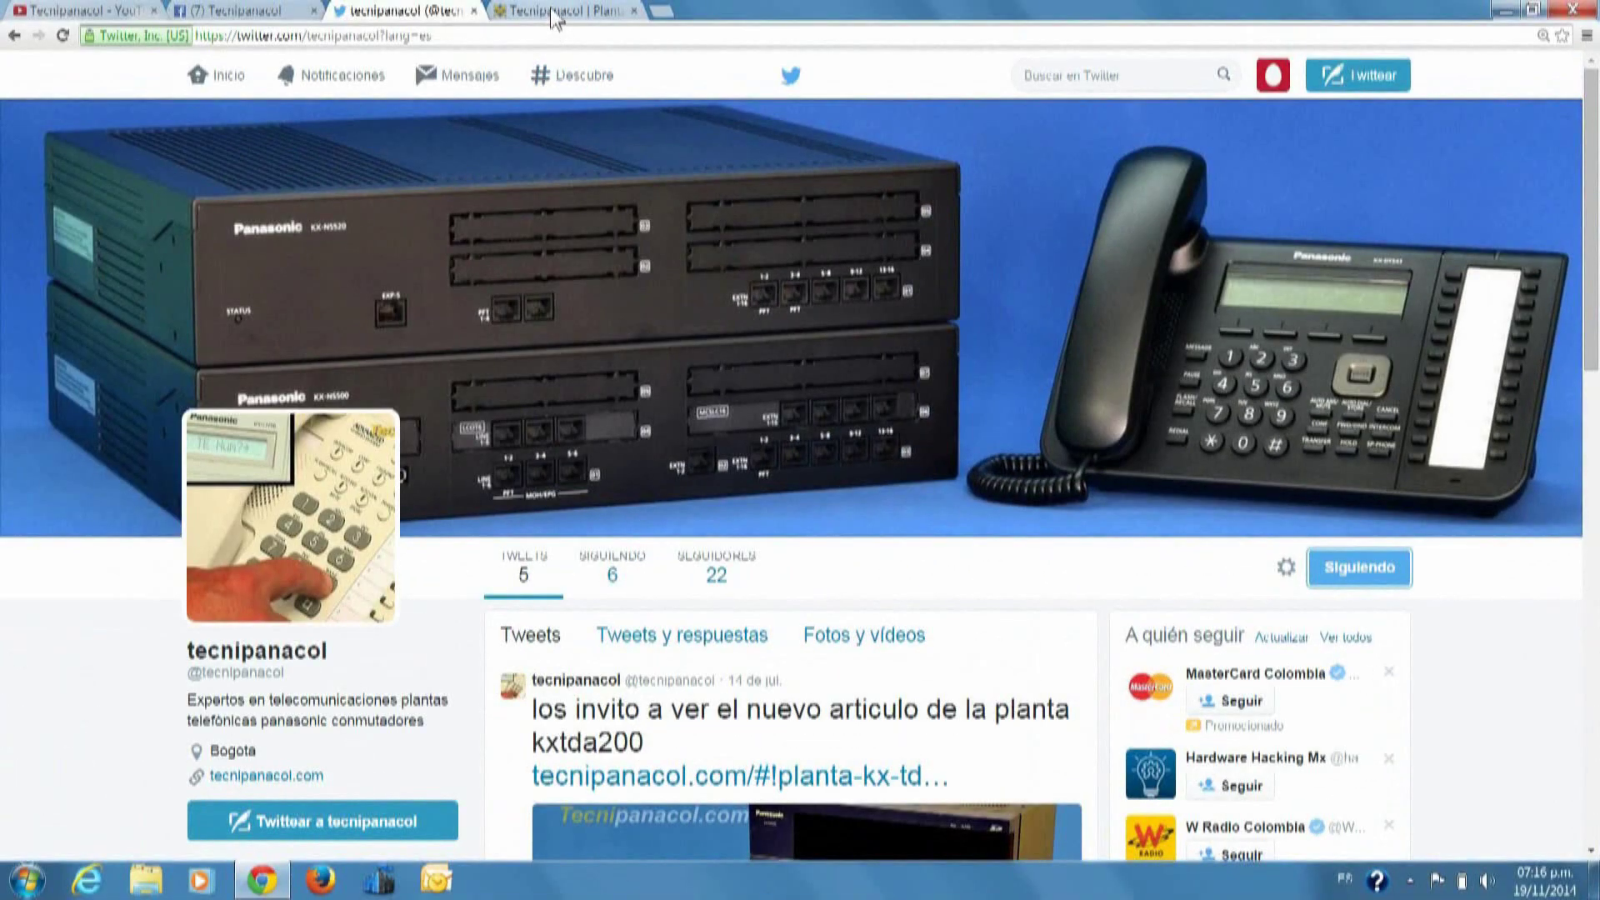
left_click(554, 11)
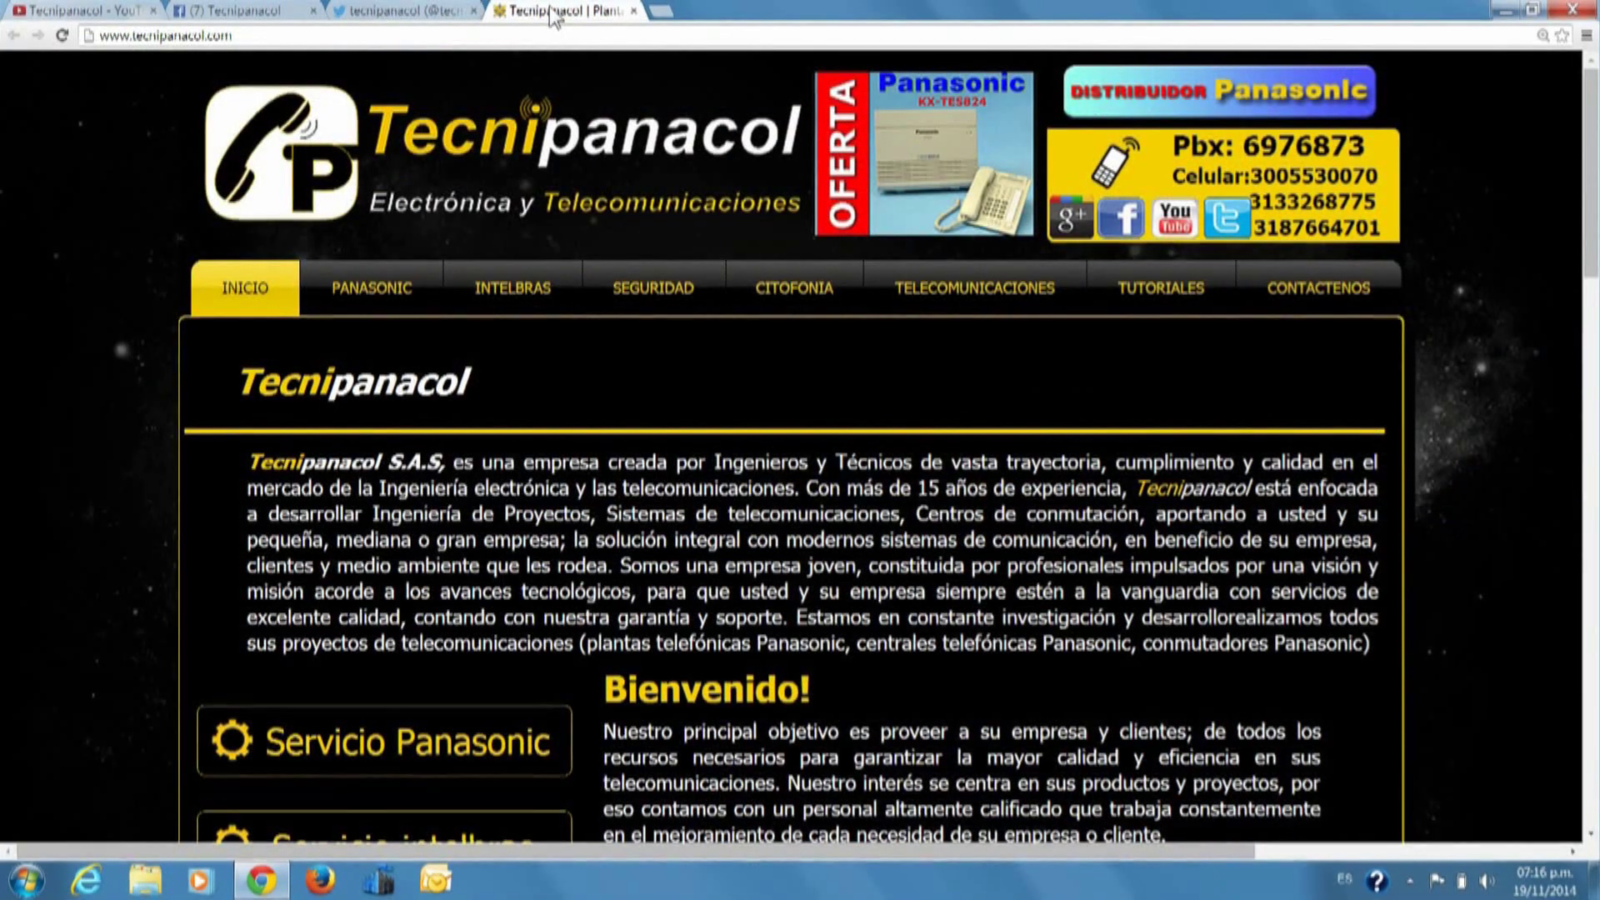